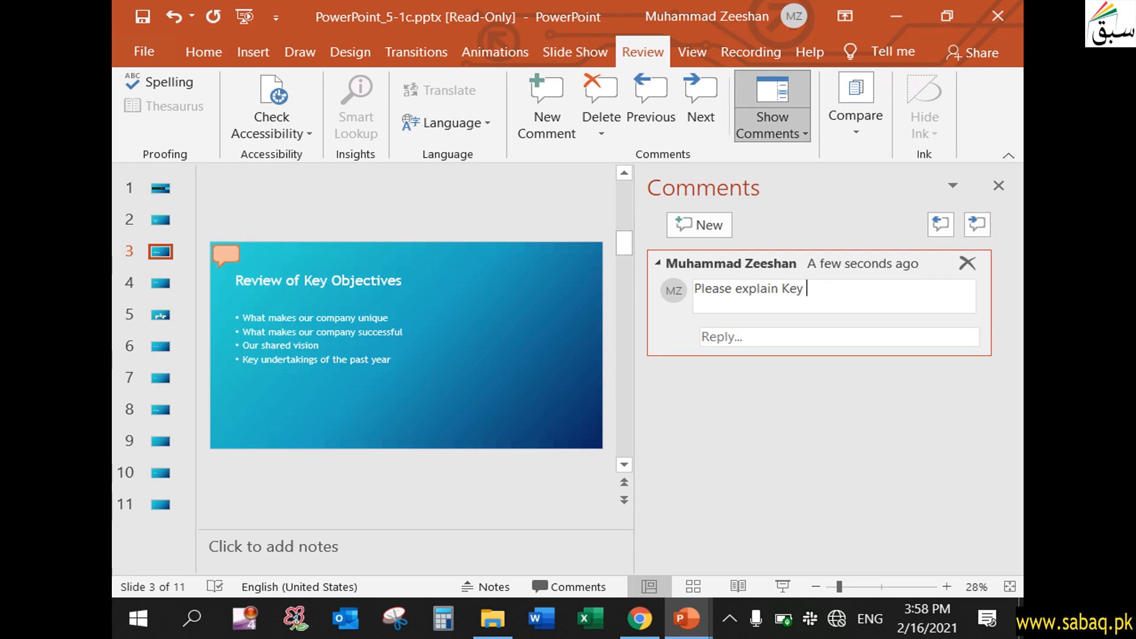
- Complete the slide 3 comment as "Please explain Key objectives using real life scenarios" and close the comments list
text(bjectives us)
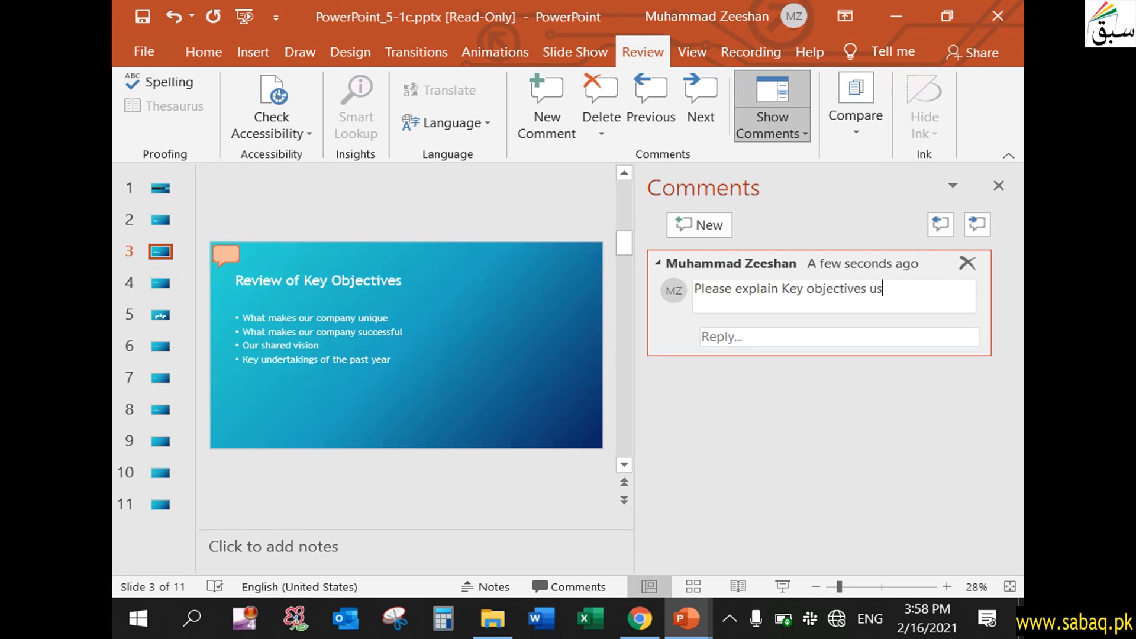
text(ing real life sc)
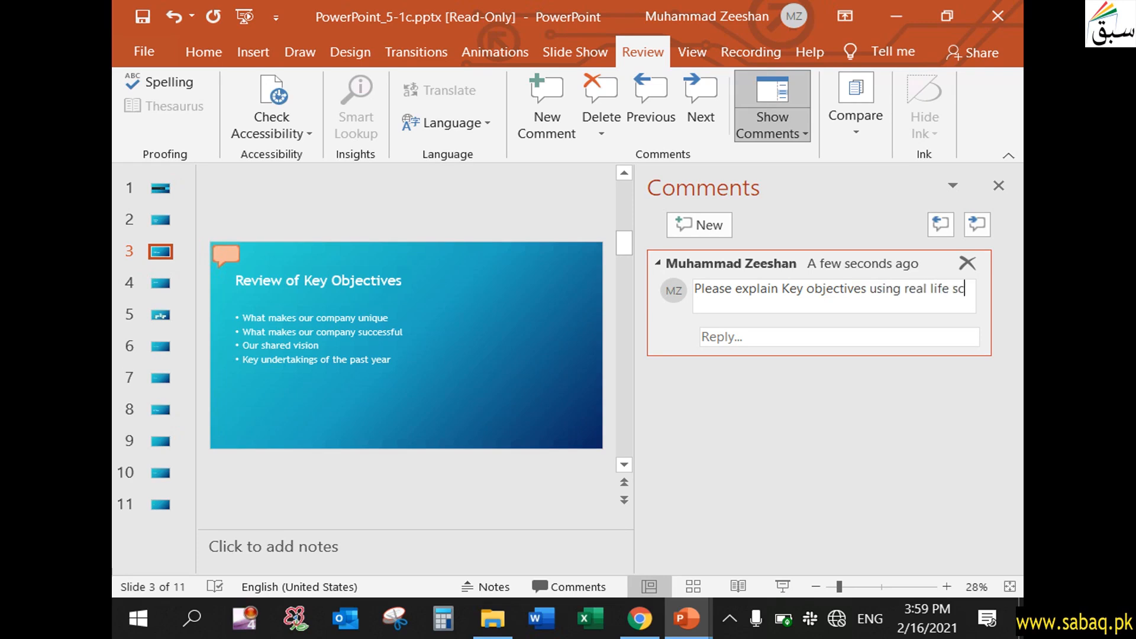
text(enarios)
key(Tab)
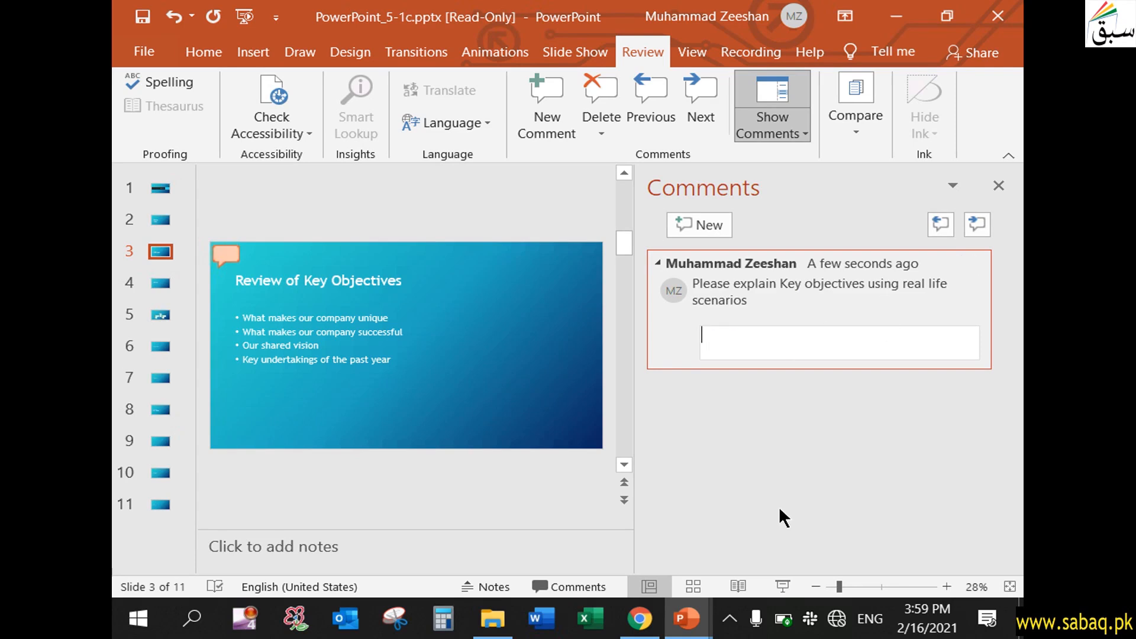
click(457, 370)
click(1002, 187)
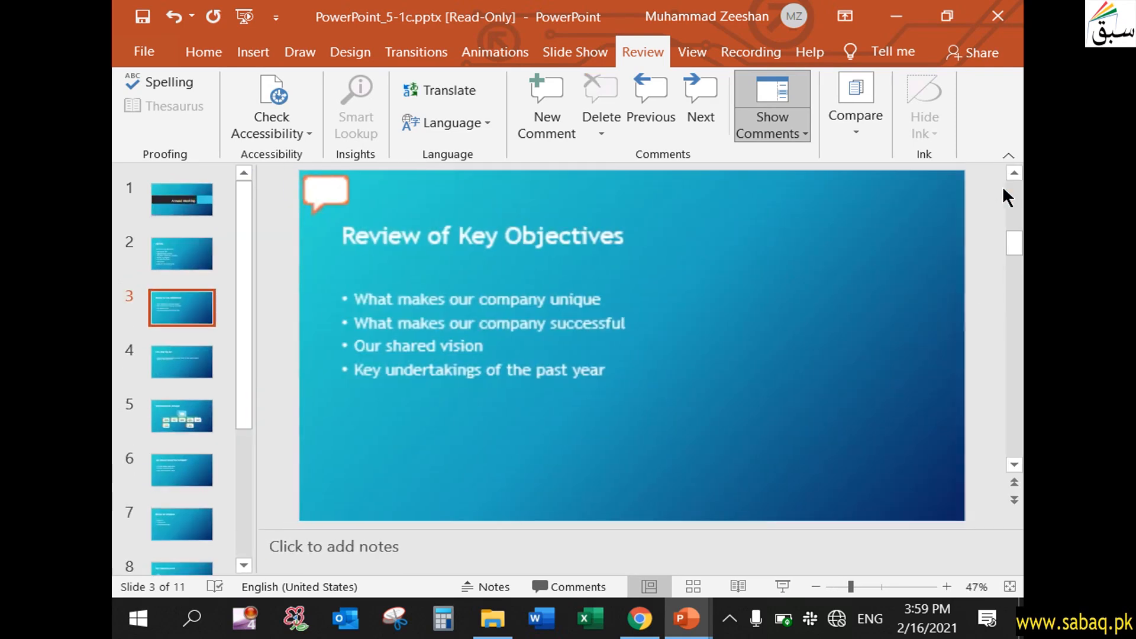
- Add a new comment to the "Agenda" title text on slide 2
click(201, 253)
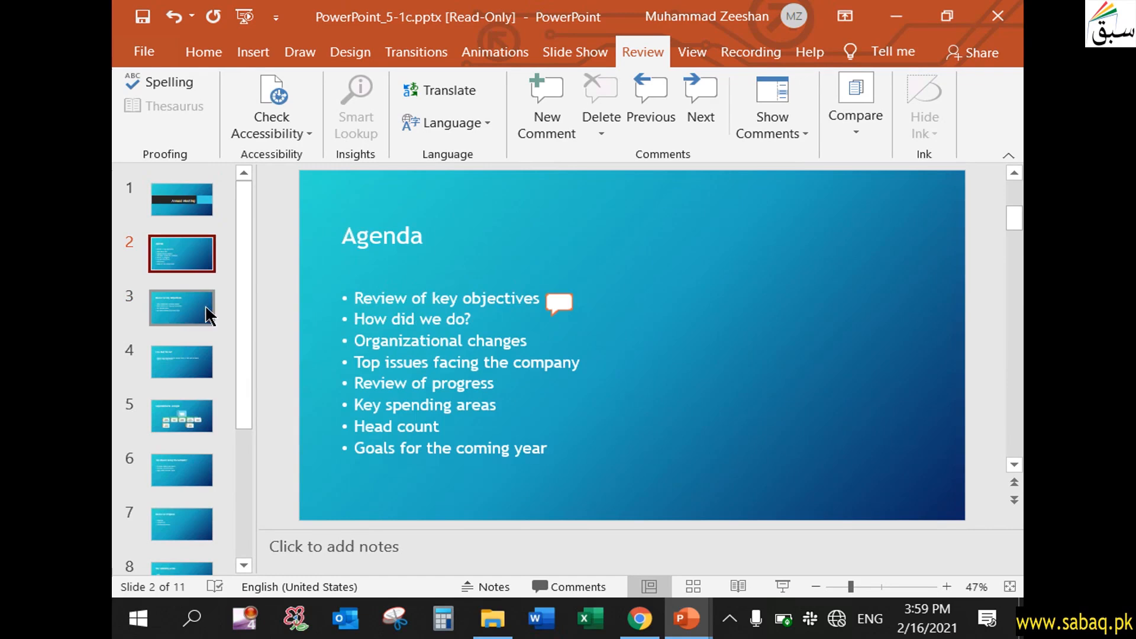
click(193, 304)
click(190, 268)
click(391, 289)
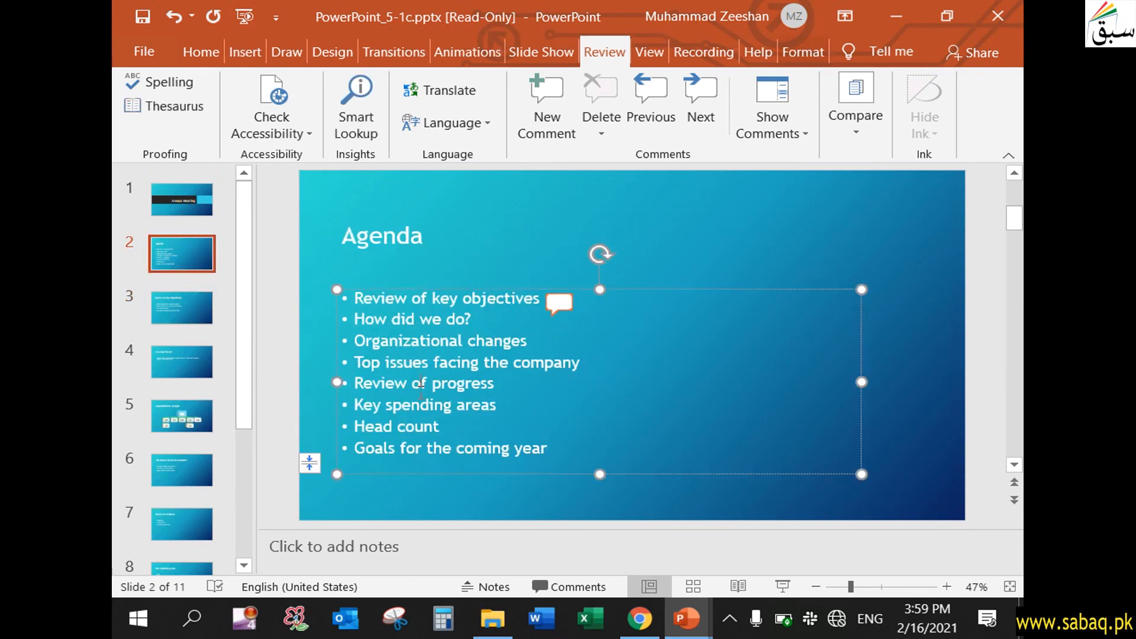
click(359, 256)
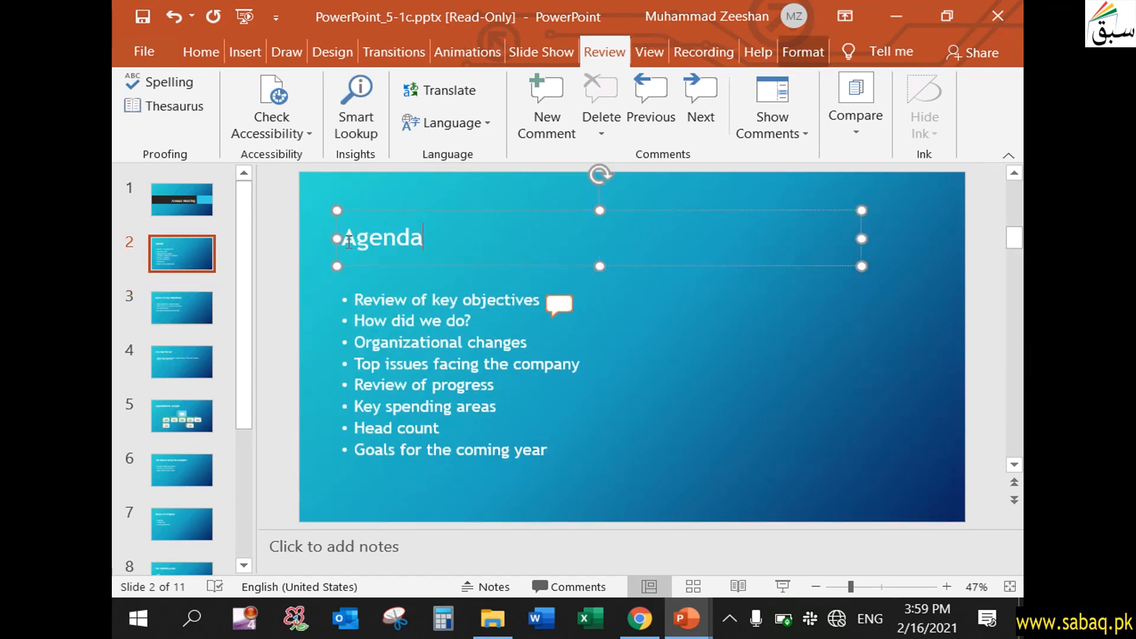
drag(348, 241, 431, 256)
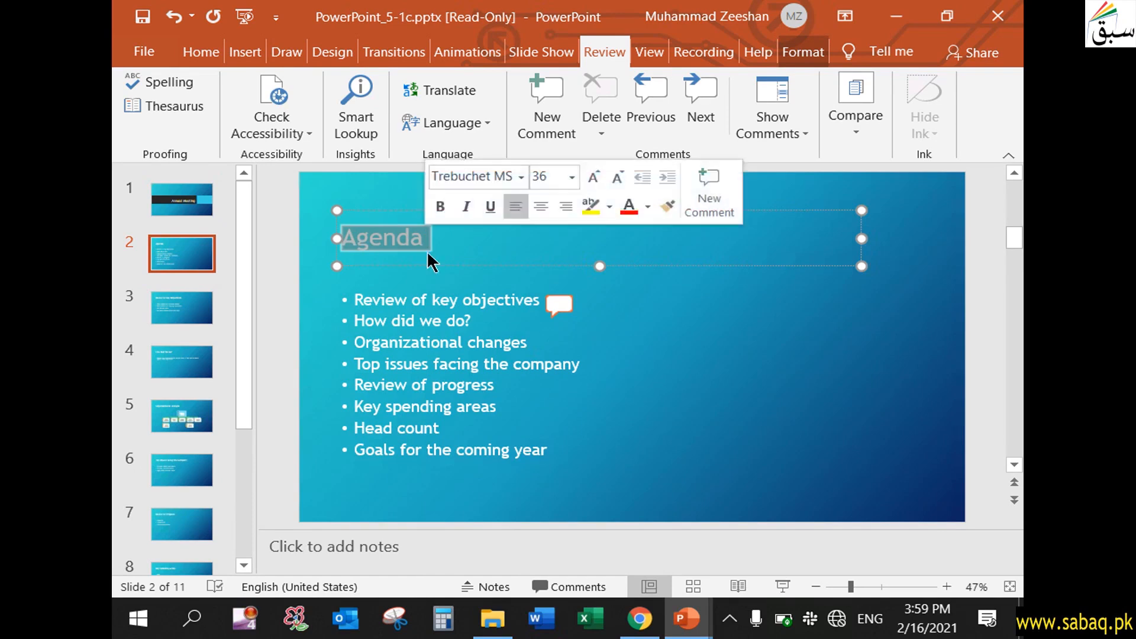
click(536, 126)
- Reply "You can replace Agenda with Objectives" to the comment about making the text bold and larger
click(791, 329)
text(You can re)
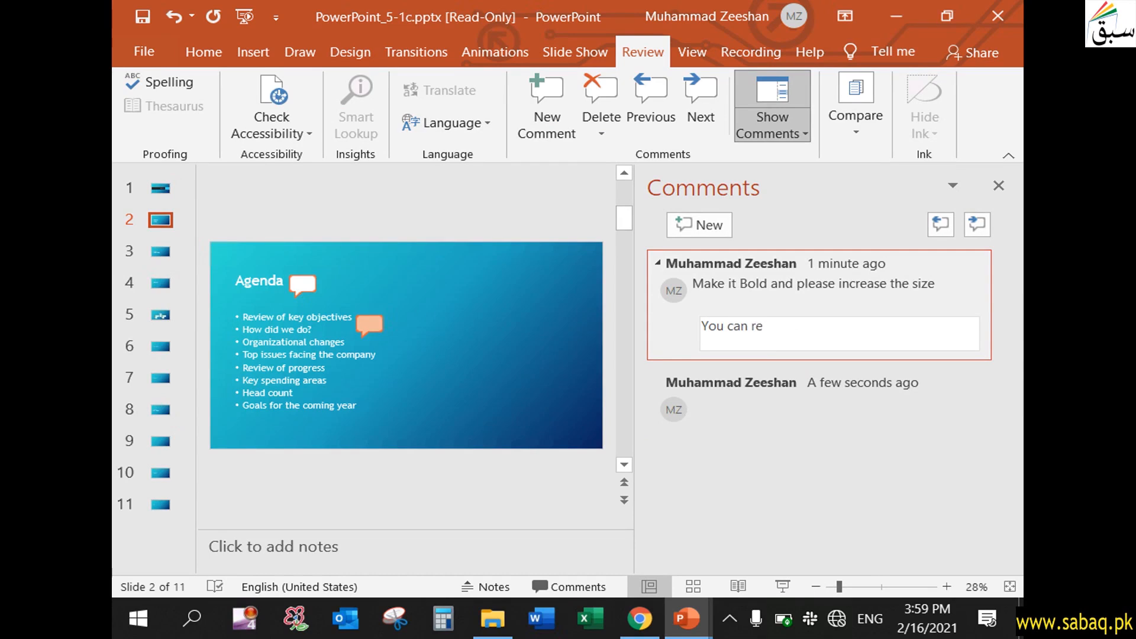
text(place Agenda with Objectives)
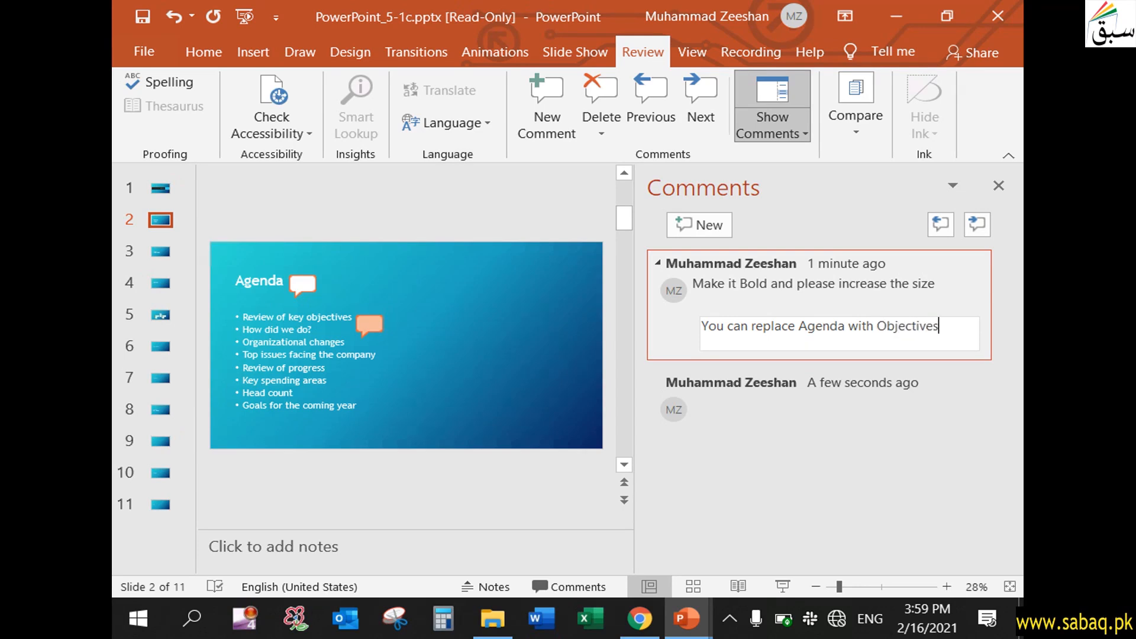
key(Return)
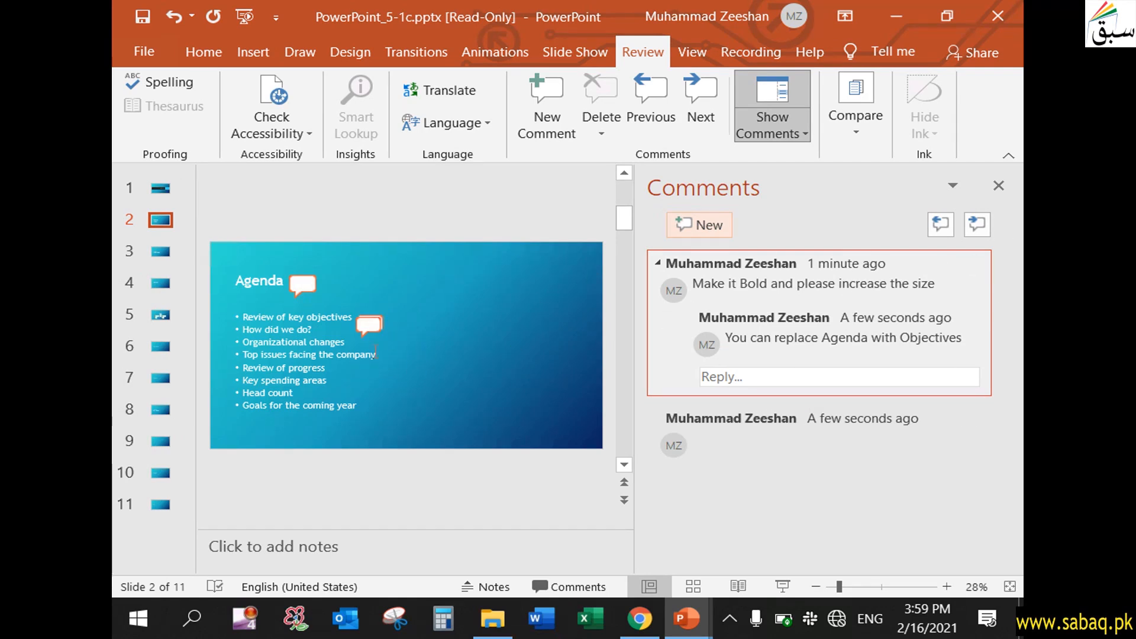
- Examine the comments attached to the title and bullet list on slide 2 and the comment on slide 3
click(749, 442)
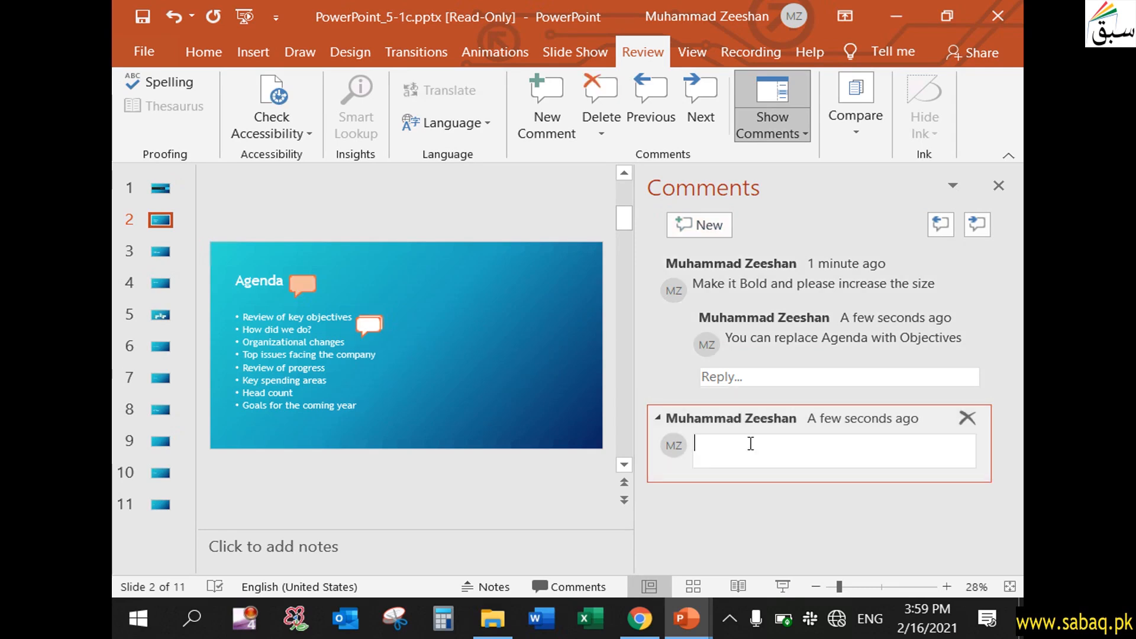
click(999, 185)
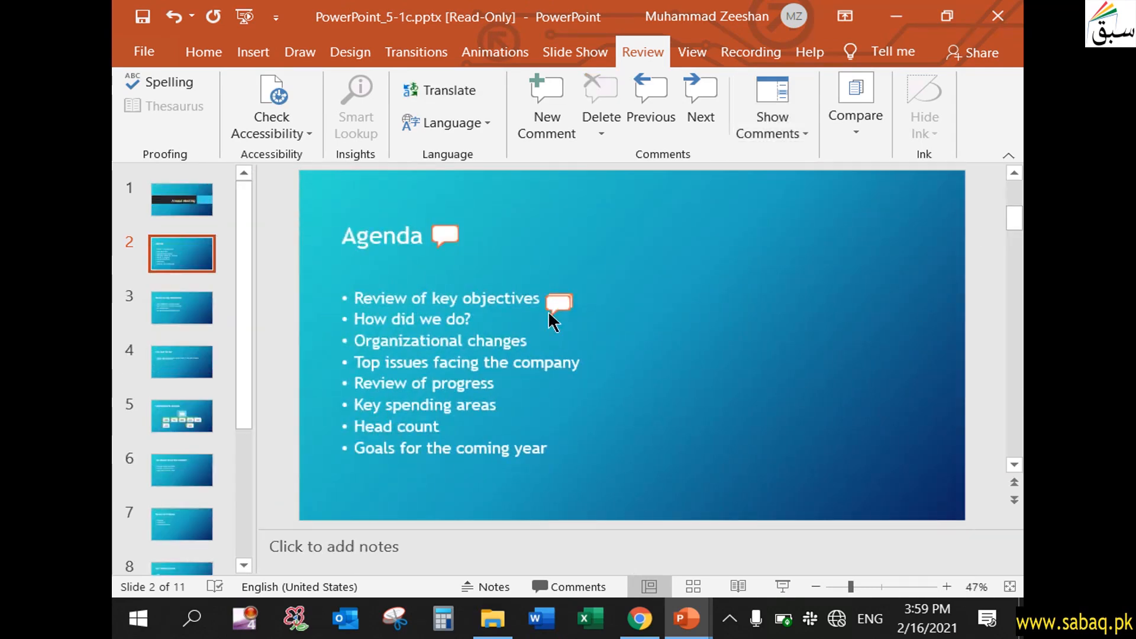
click(556, 303)
click(996, 188)
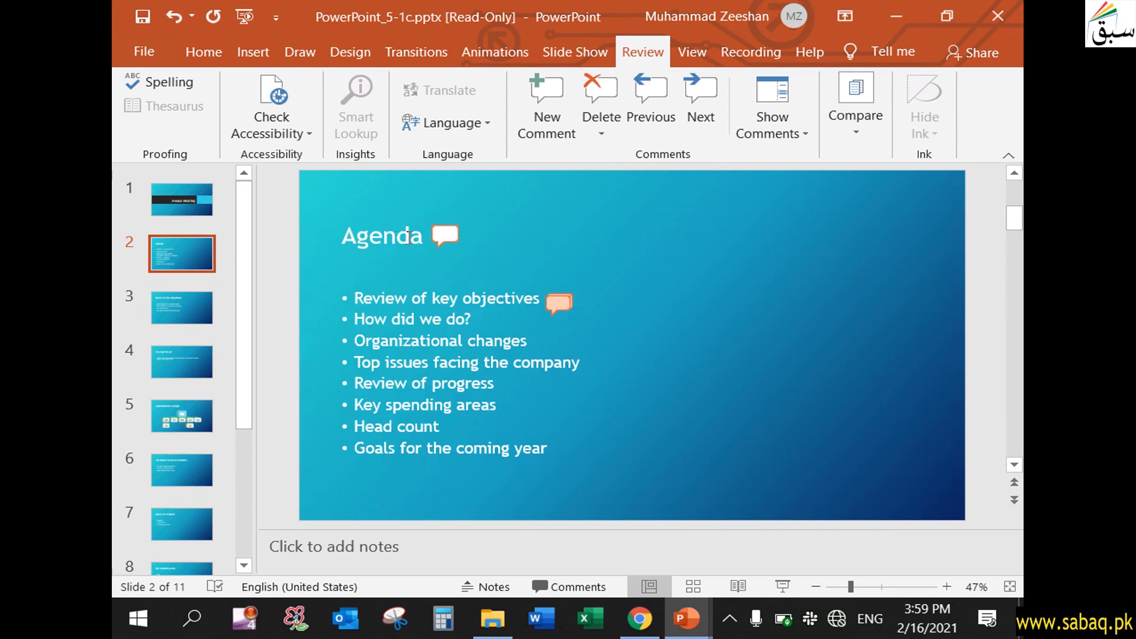
click(447, 235)
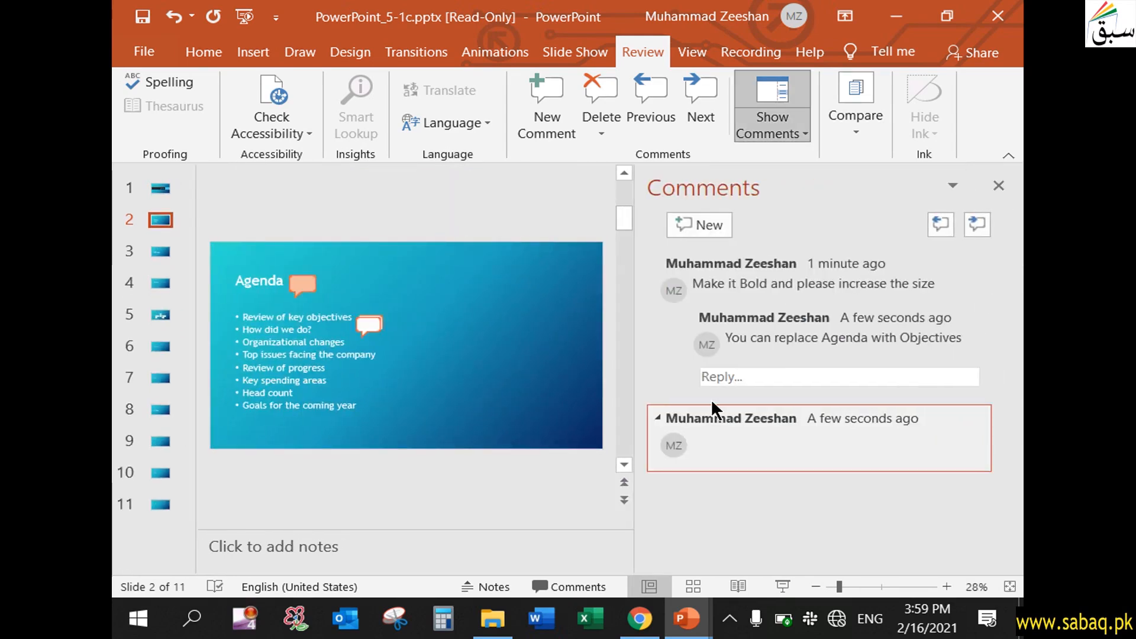
click(831, 375)
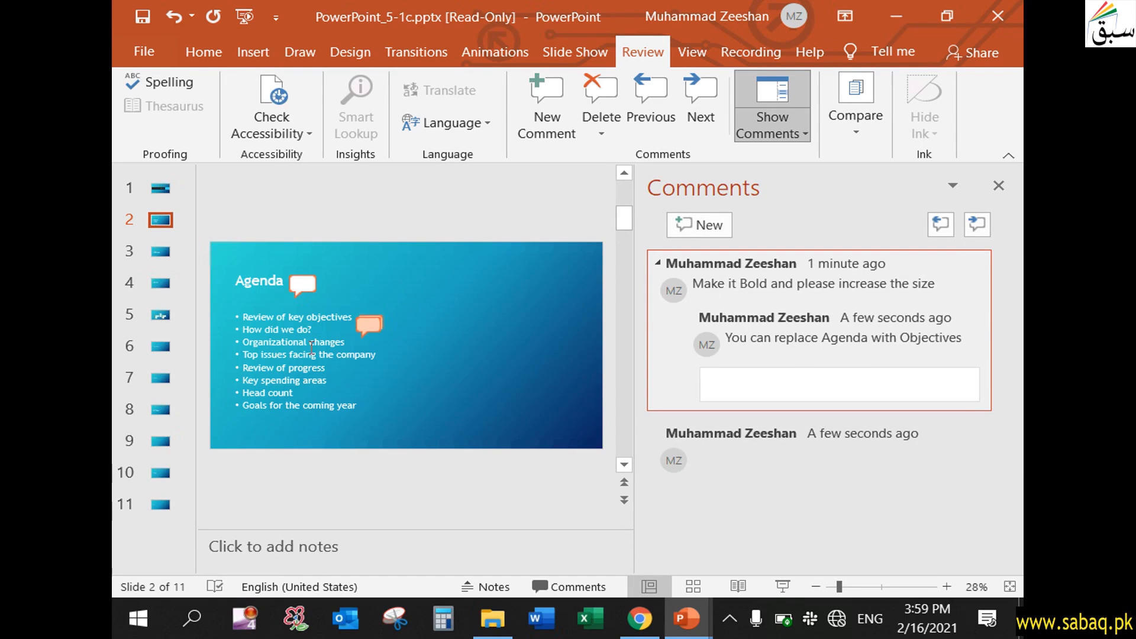
click(714, 281)
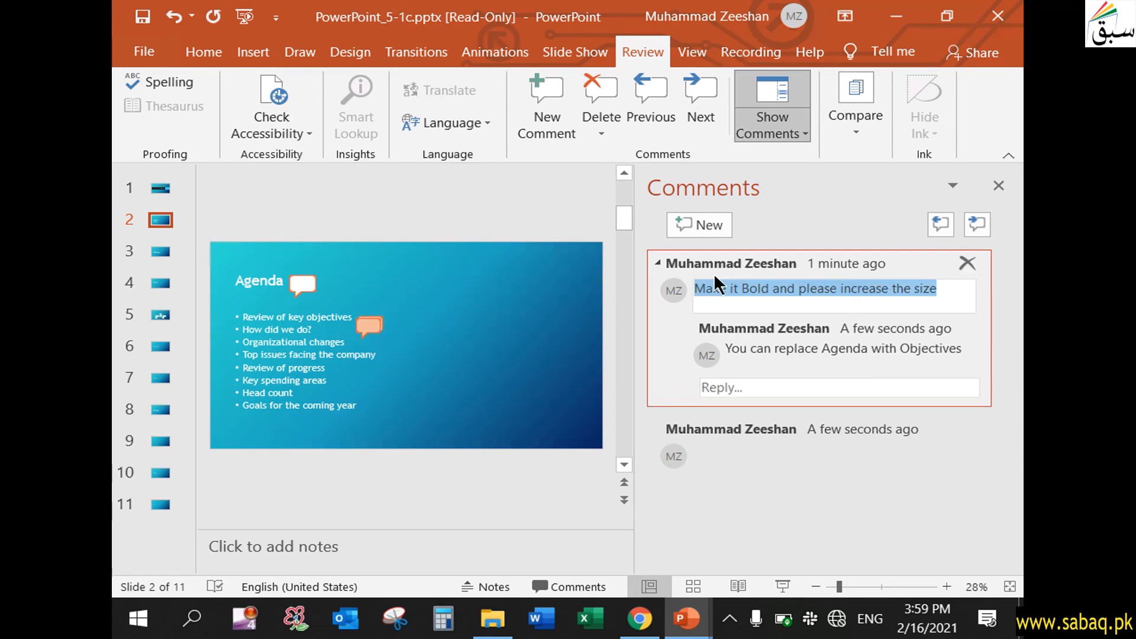
click(374, 323)
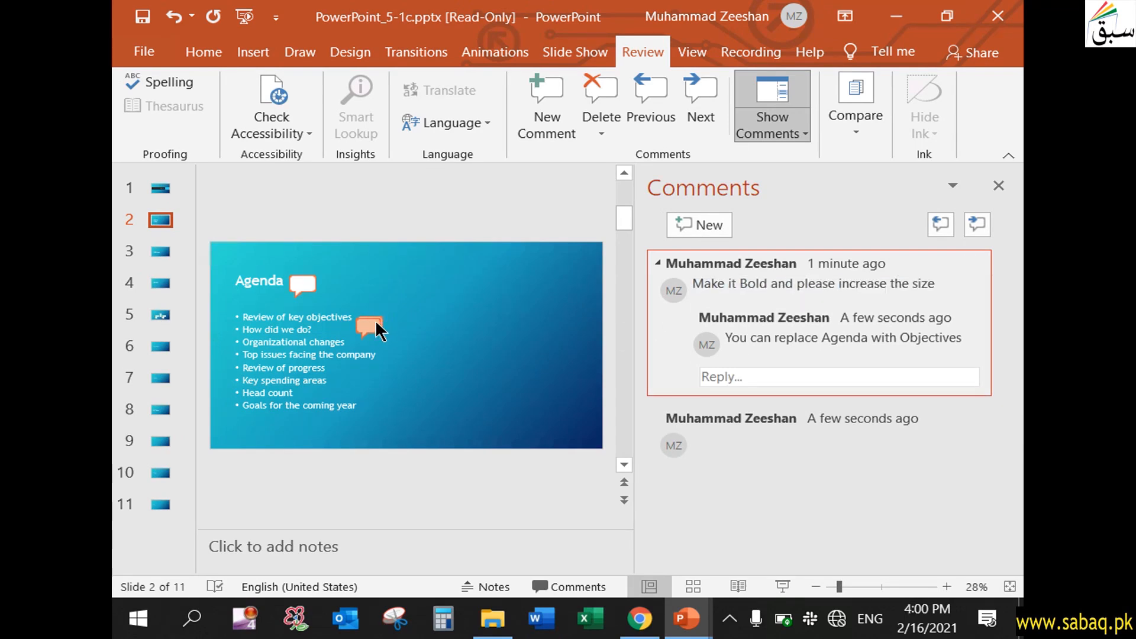
click(165, 256)
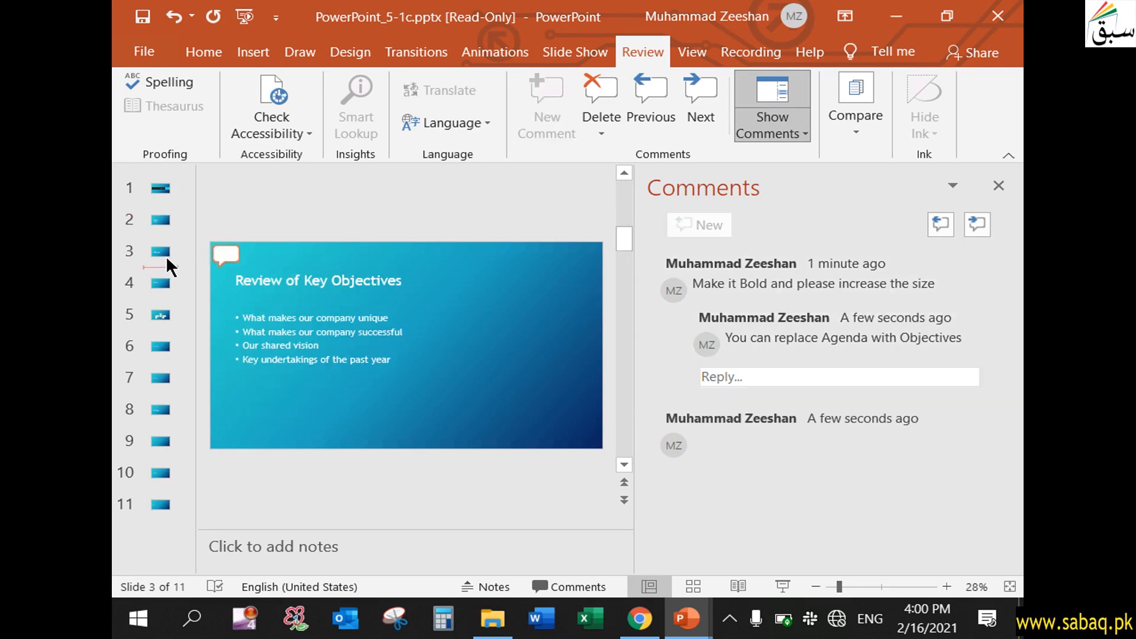
click(216, 254)
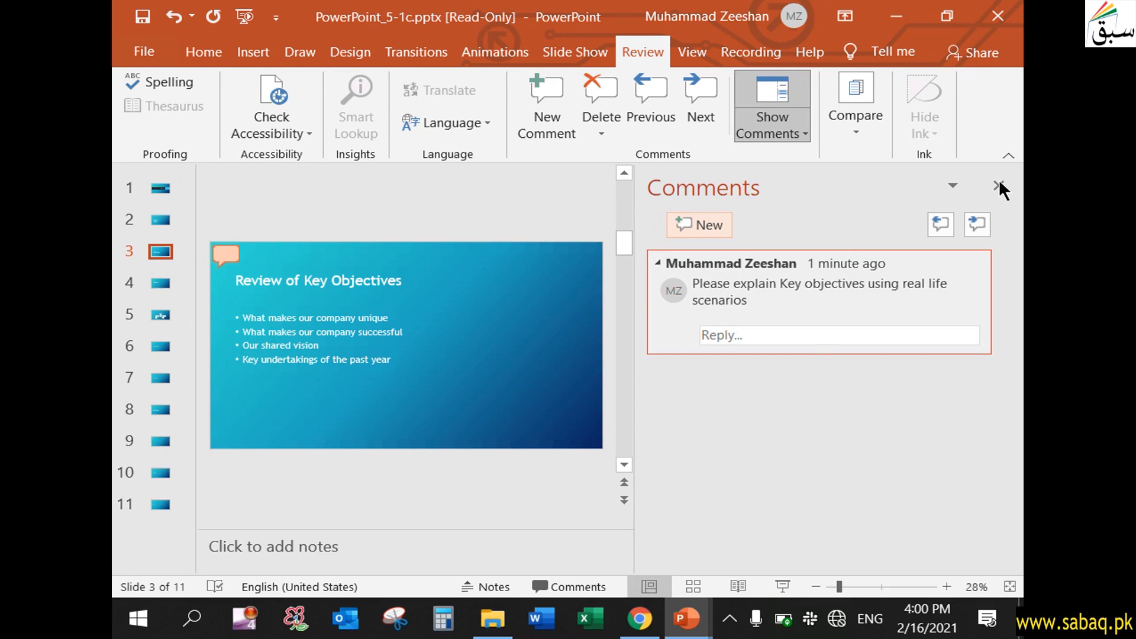
- Return to slide 2 and delete the reply "You can replace Agenda with Objectives"
click(163, 222)
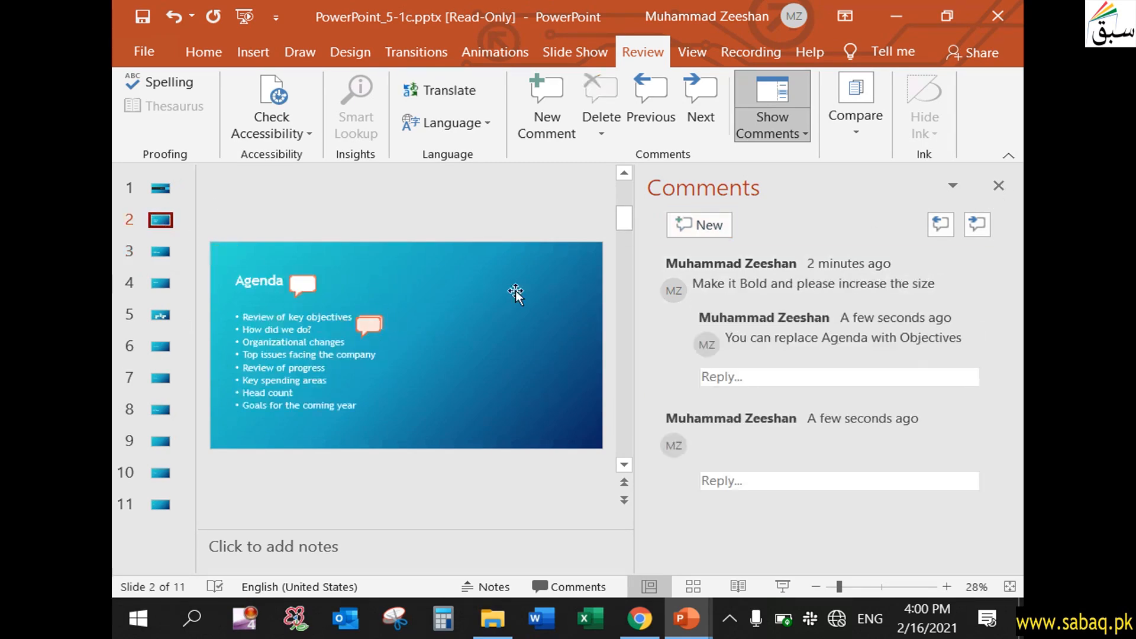
click(878, 359)
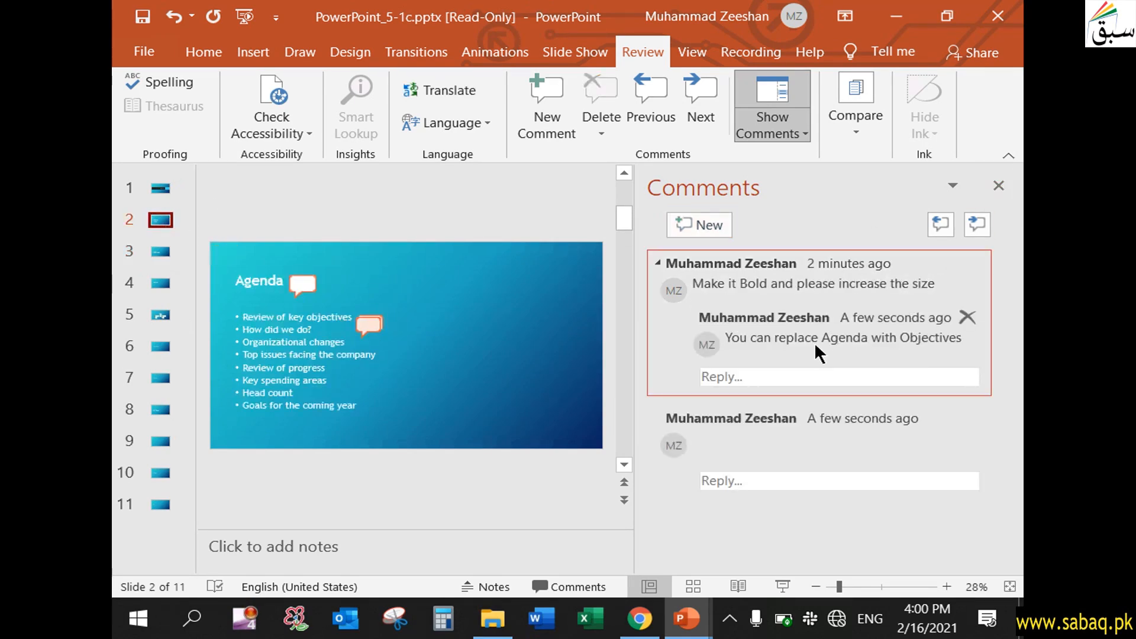
click(889, 329)
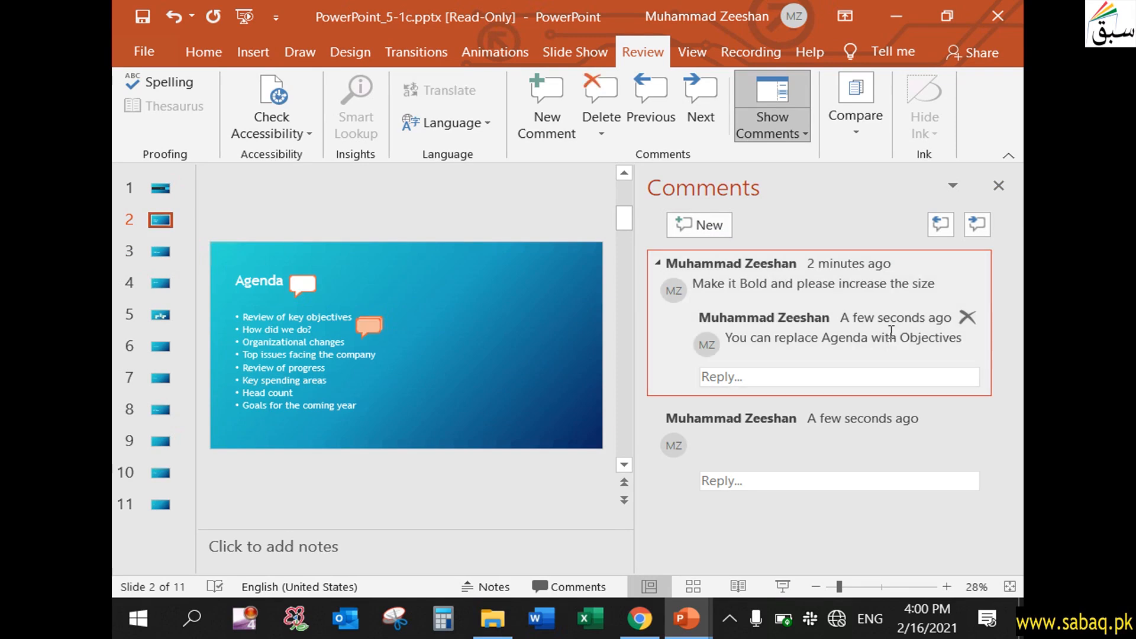
click(967, 317)
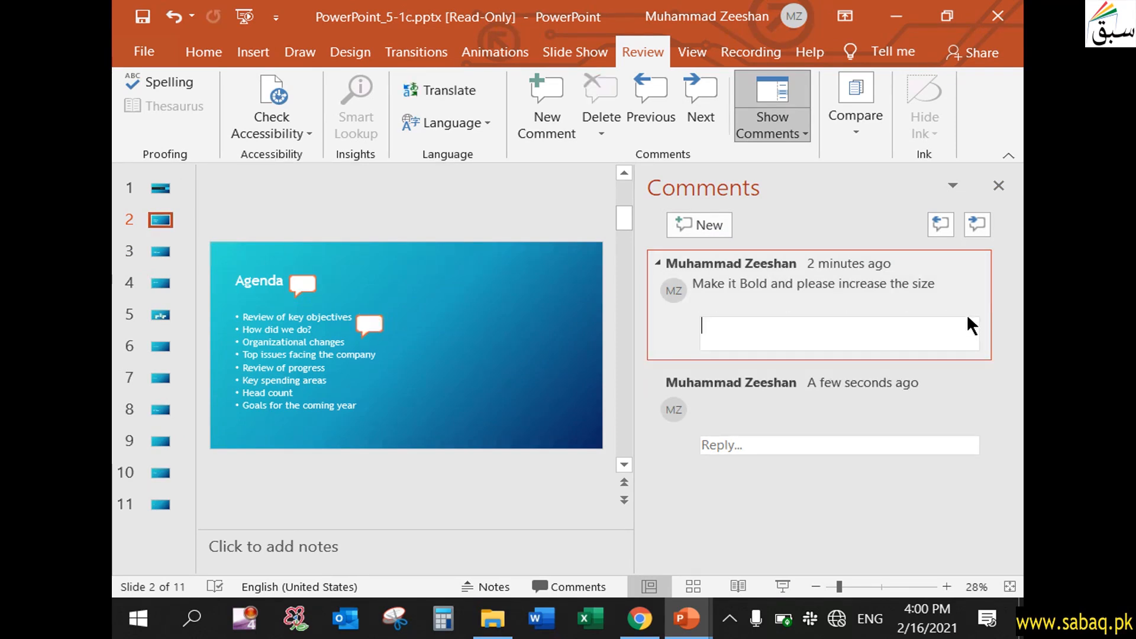
- Examine the deletion options for the "Make it Bold and please increase the size" comment, leaving it in place, and close the comments list
click(800, 445)
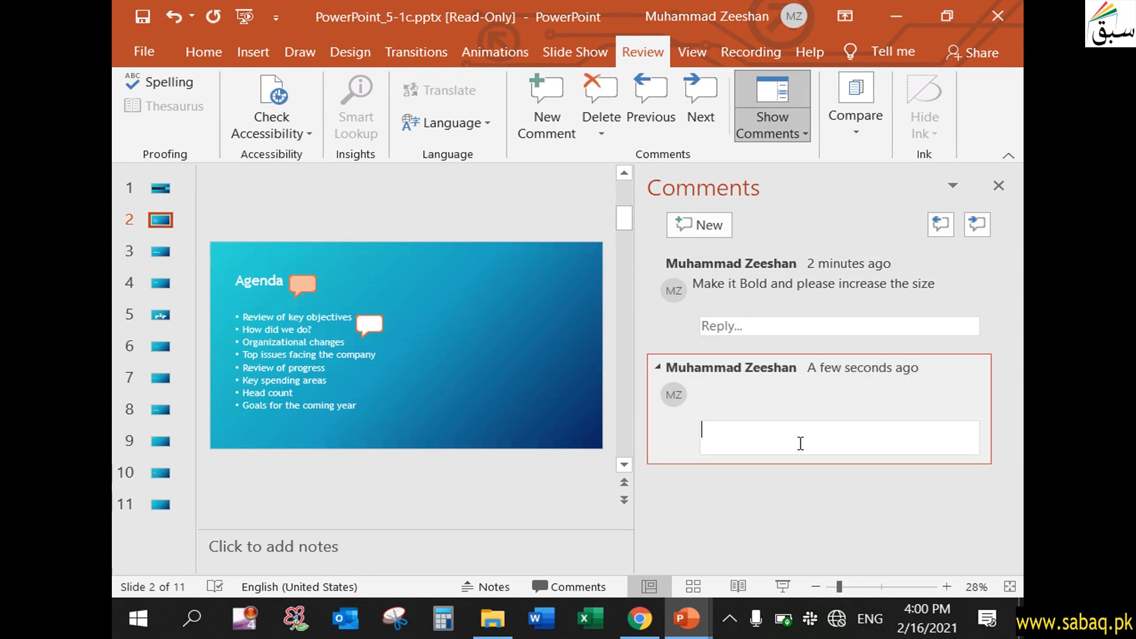
click(810, 284)
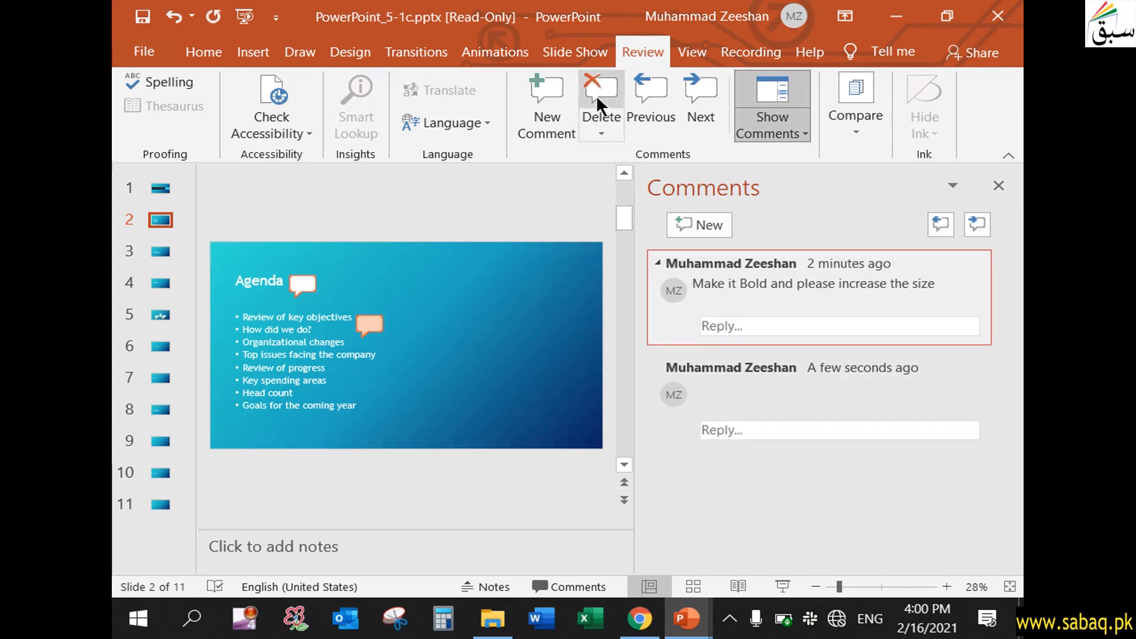
click(602, 120)
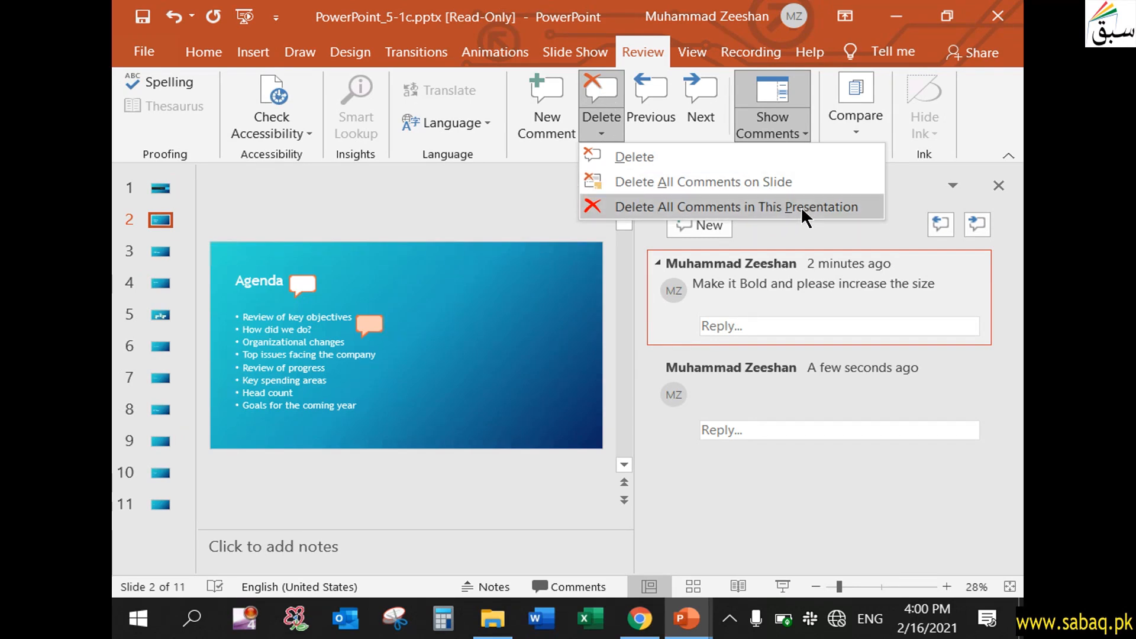
click(736, 481)
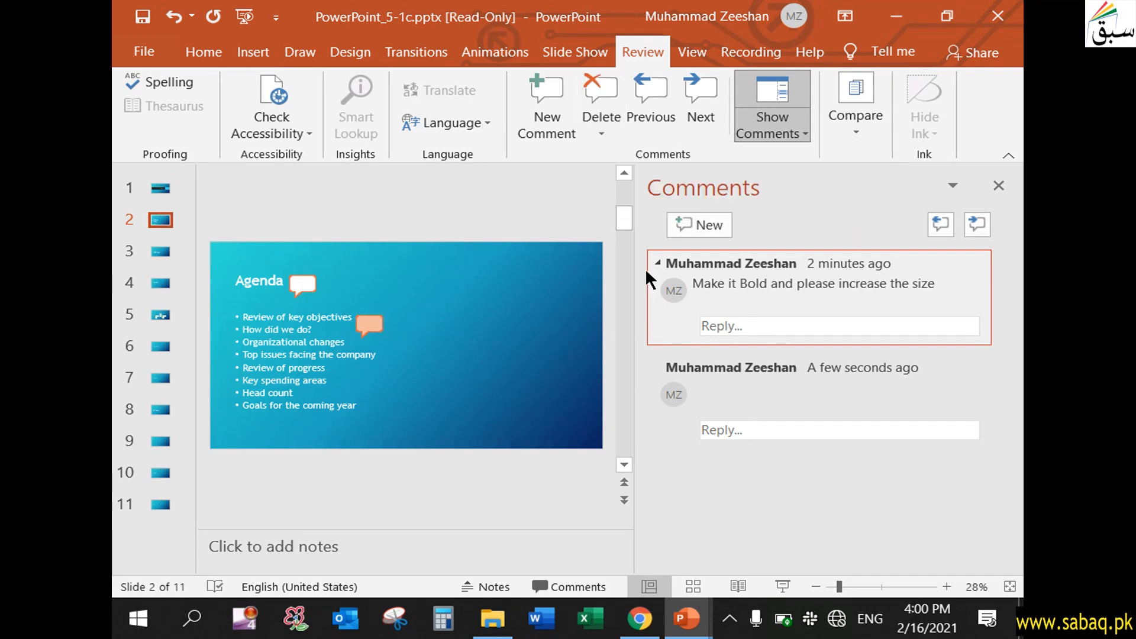
click(1000, 185)
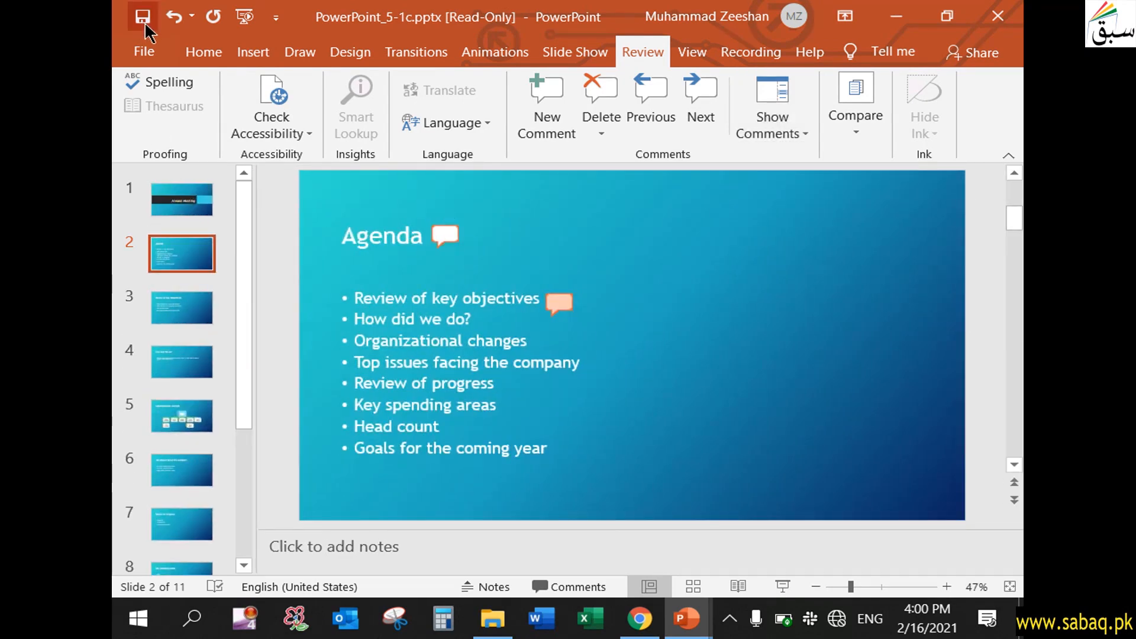
- Save the read-only presentation to the Desktop under the name "File A"
click(148, 53)
click(207, 296)
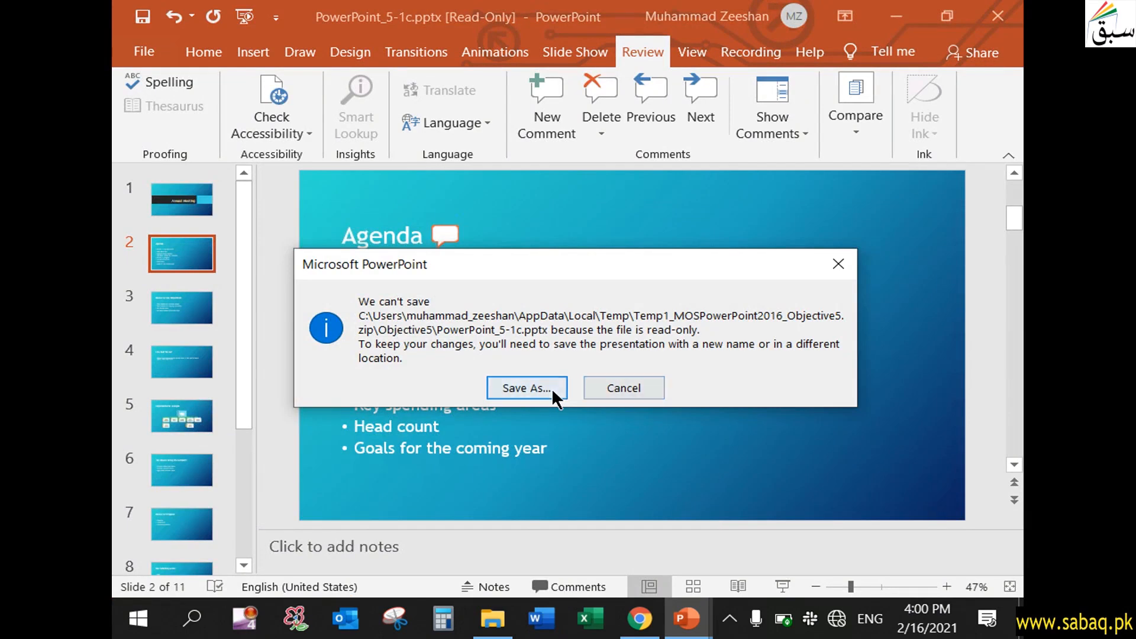
click(542, 393)
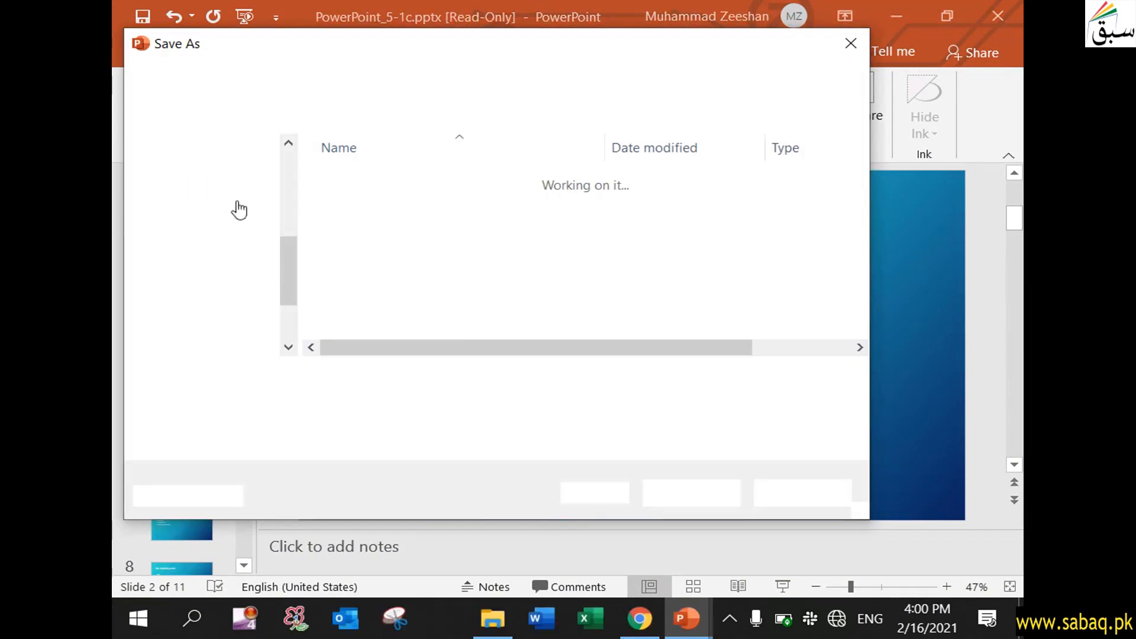
scroll(287, 180, up, 3)
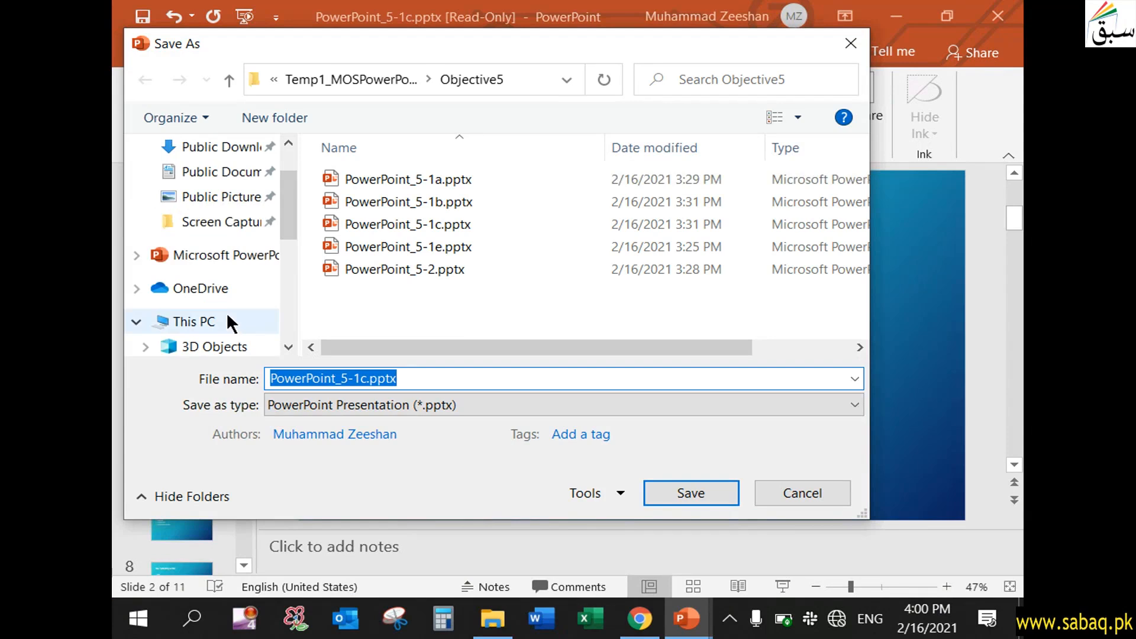
scroll(285, 203, up, 1)
click(207, 189)
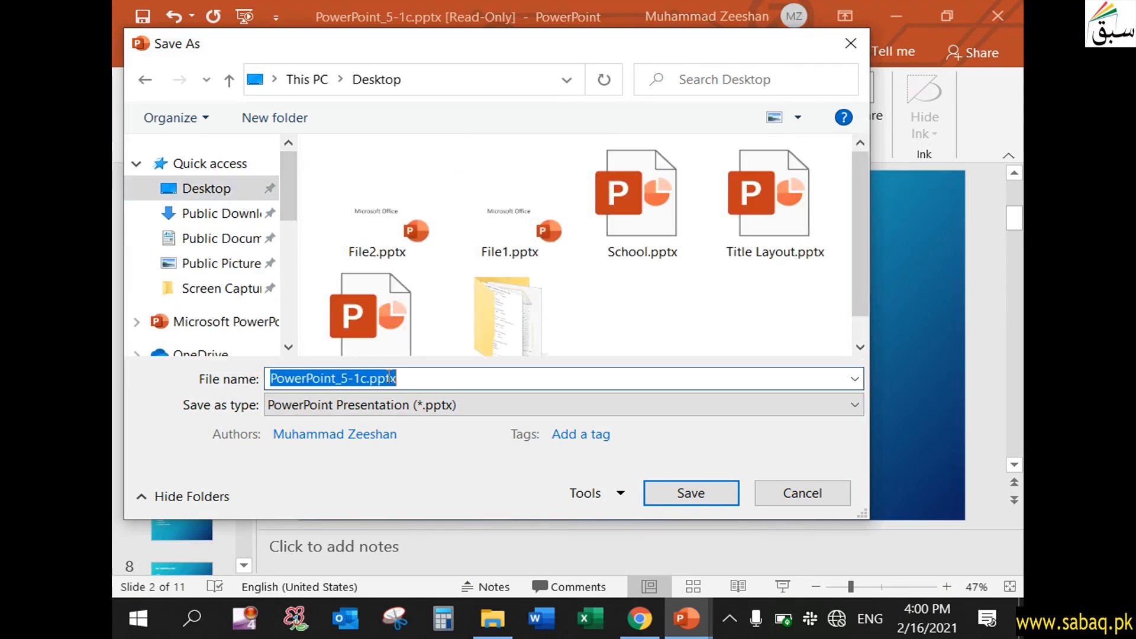
text(File)
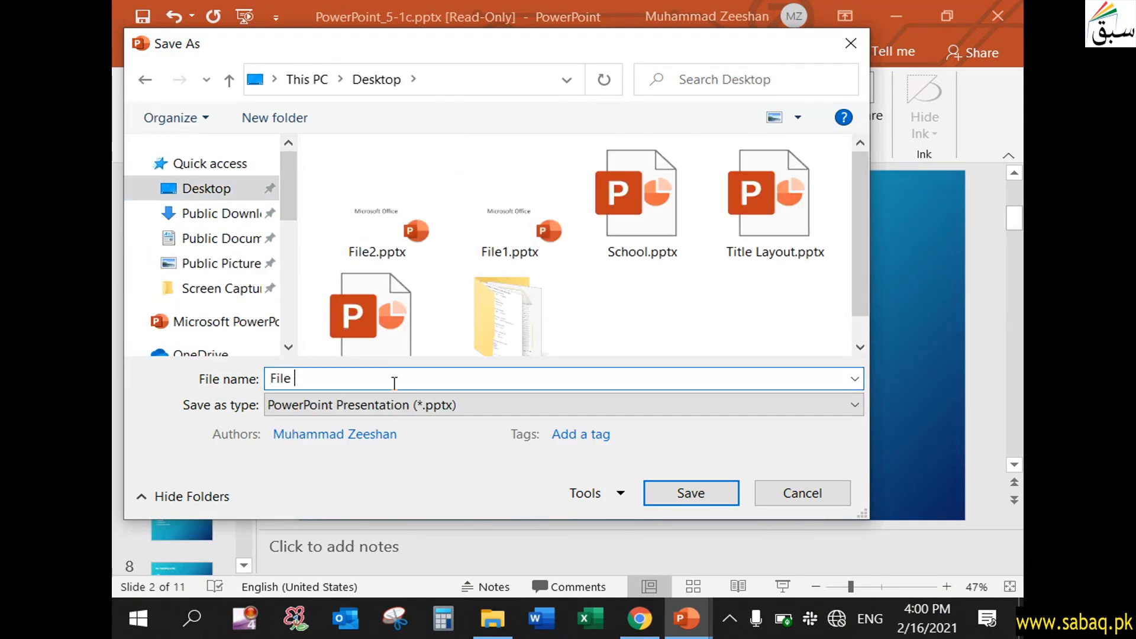
key(BackSpace)
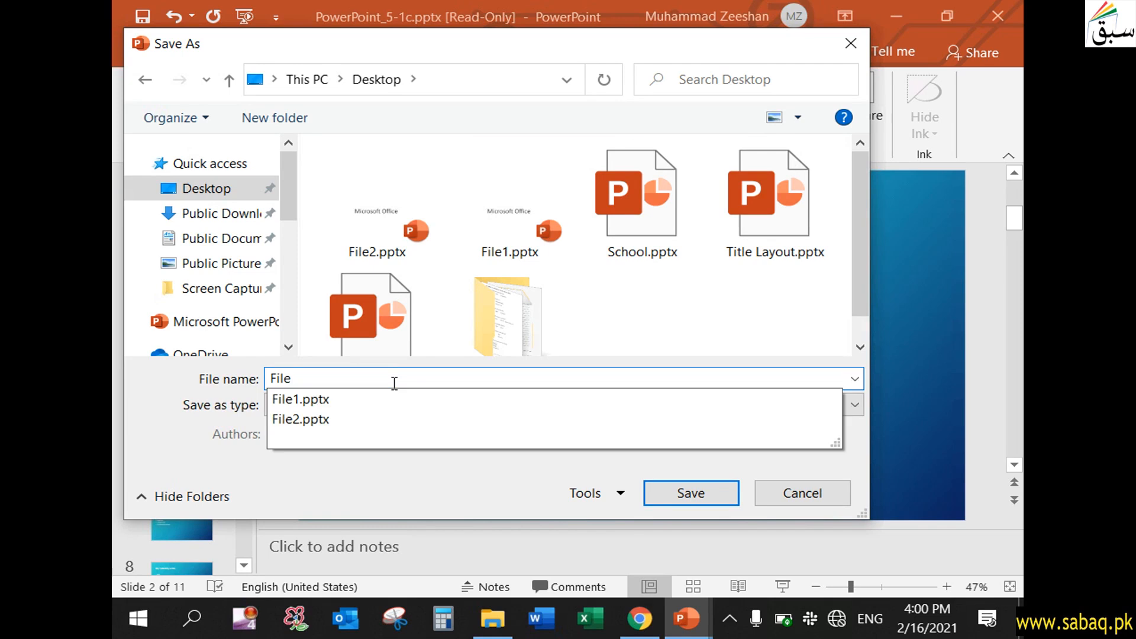
text(A)
click(712, 488)
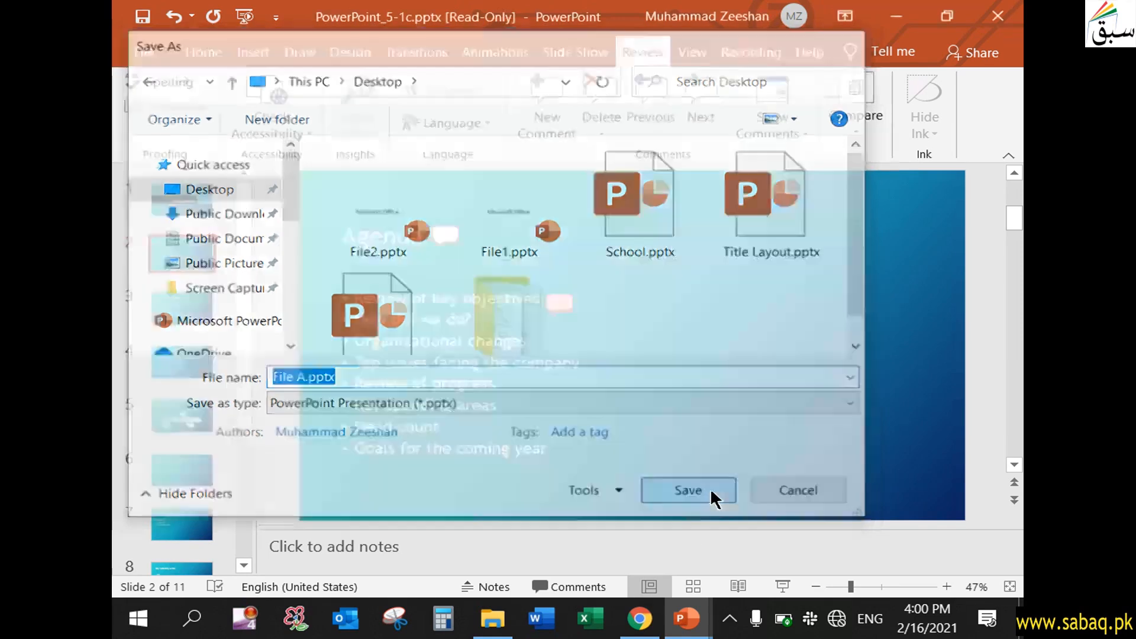
- Close the saved presentation and minimise the remaining Presentation1 window to reach the desktop
click(1009, 20)
click(890, 11)
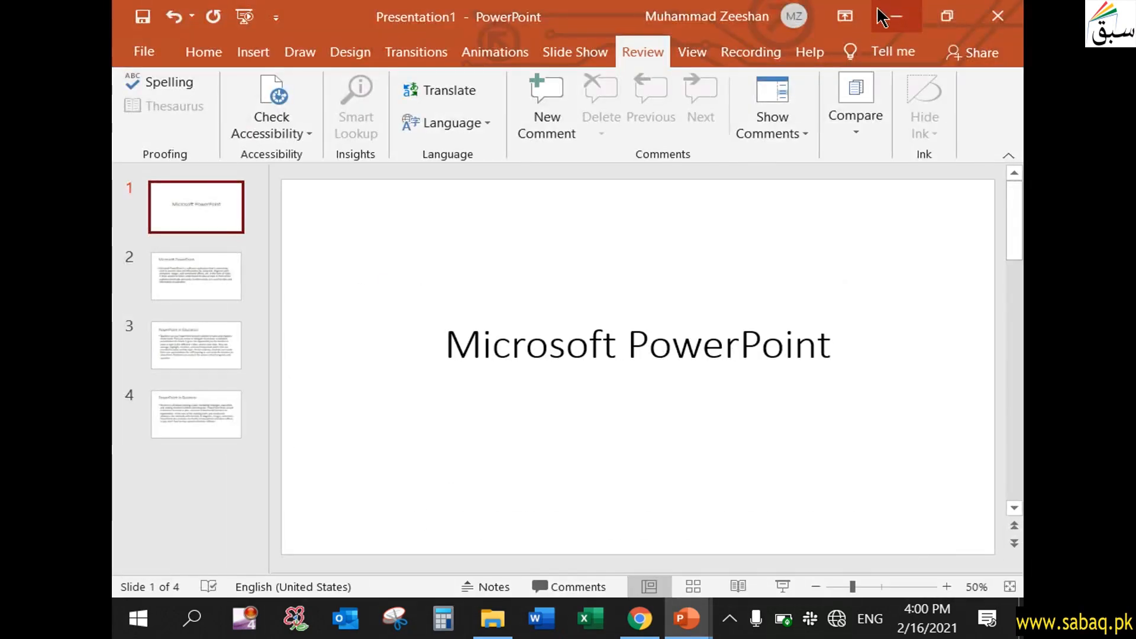
click(882, 12)
click(886, 12)
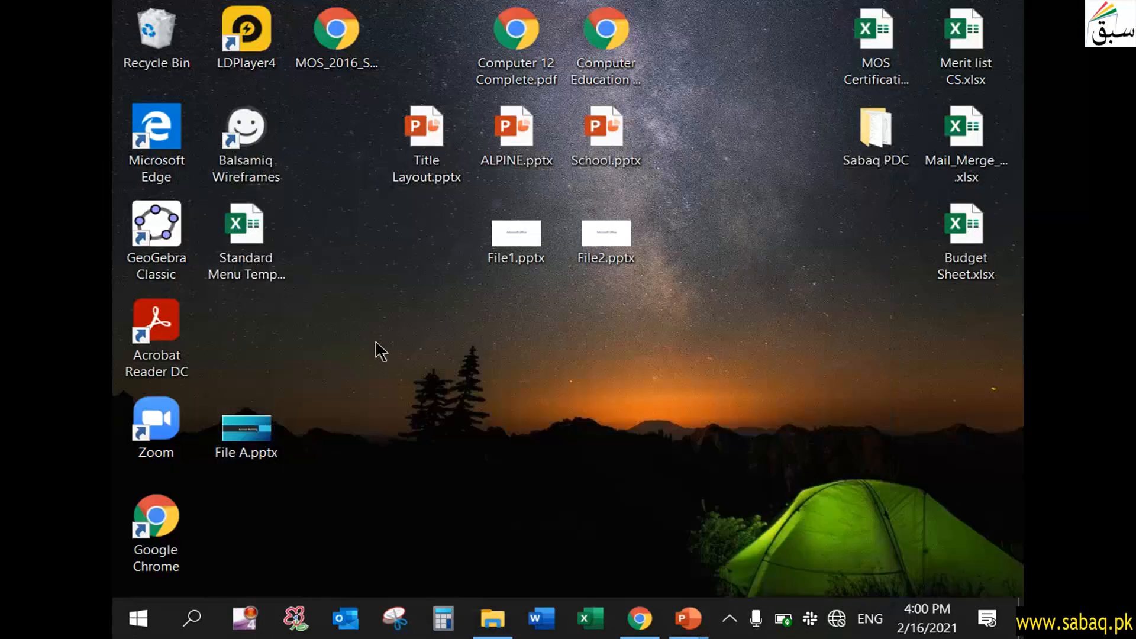
- Move the File A.pptx icon to the empty area below File2.pptx on the desktop and open the file
click(253, 456)
drag(263, 432, 707, 327)
click(752, 329)
double_click(687, 322)
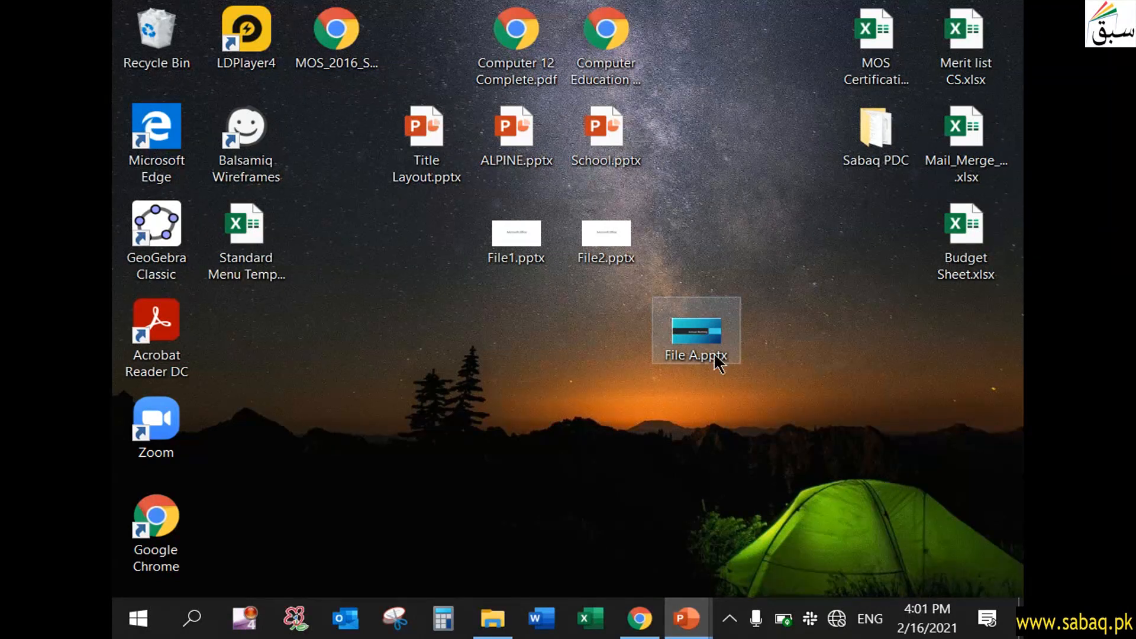
mouse_move(680, 618)
click(734, 527)
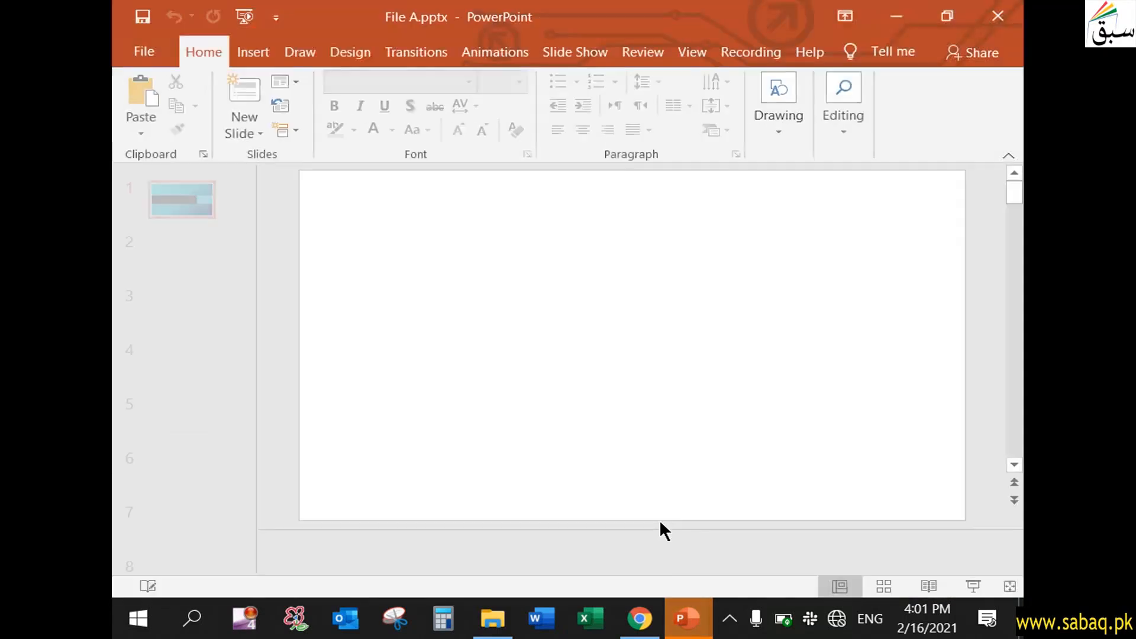
click(896, 16)
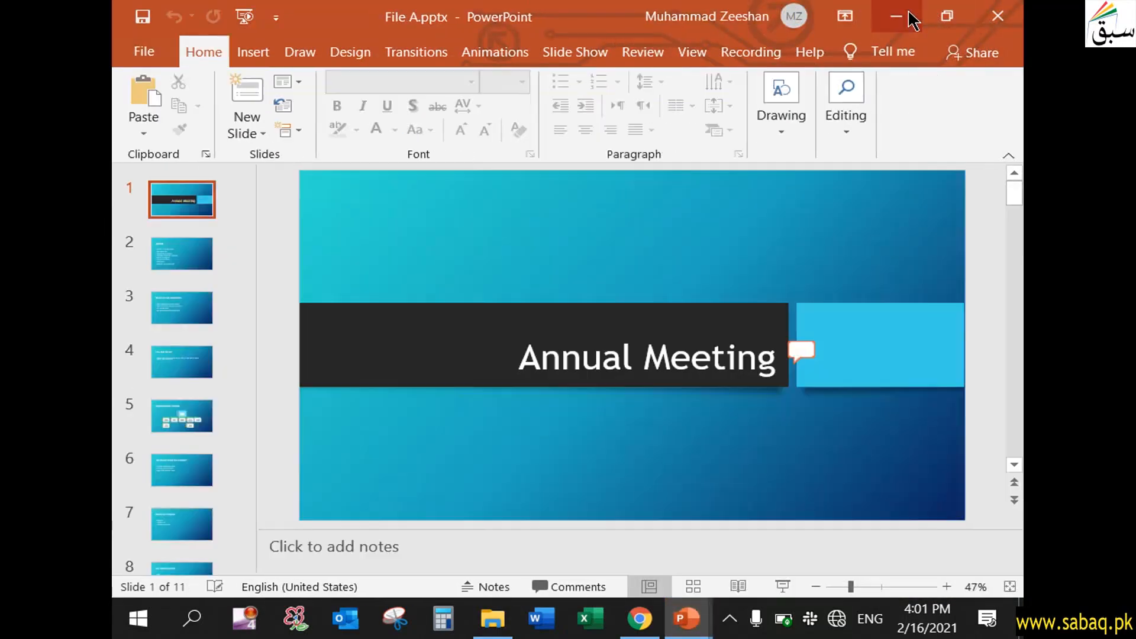
- Reply "Ok i ll write name of year" to the comment on slide 1 and close the comments list
click(802, 353)
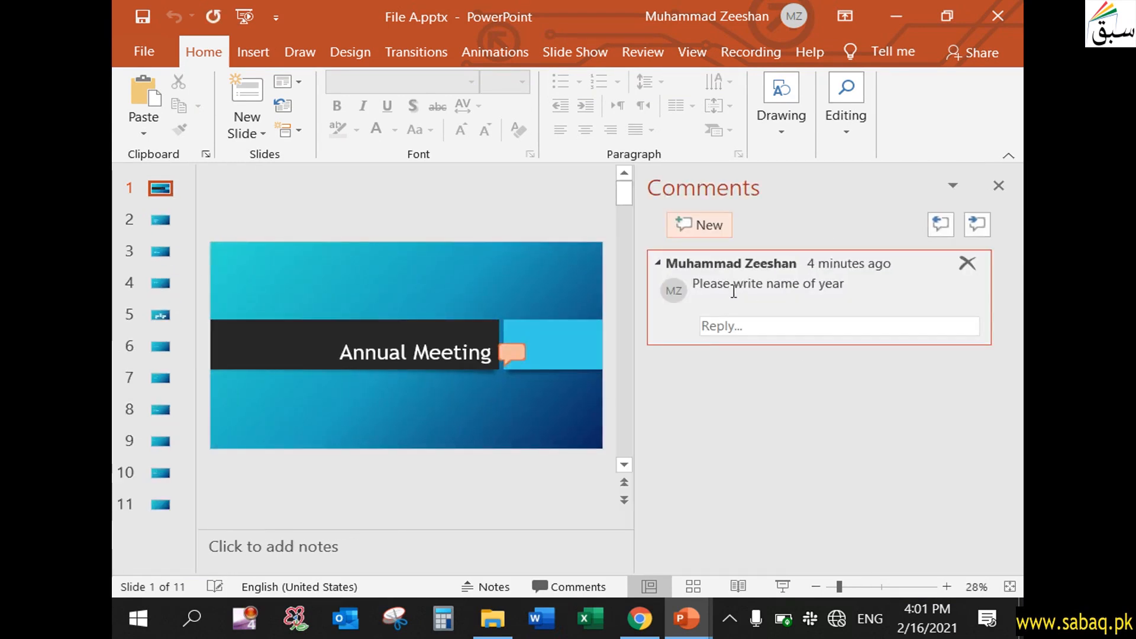
click(798, 322)
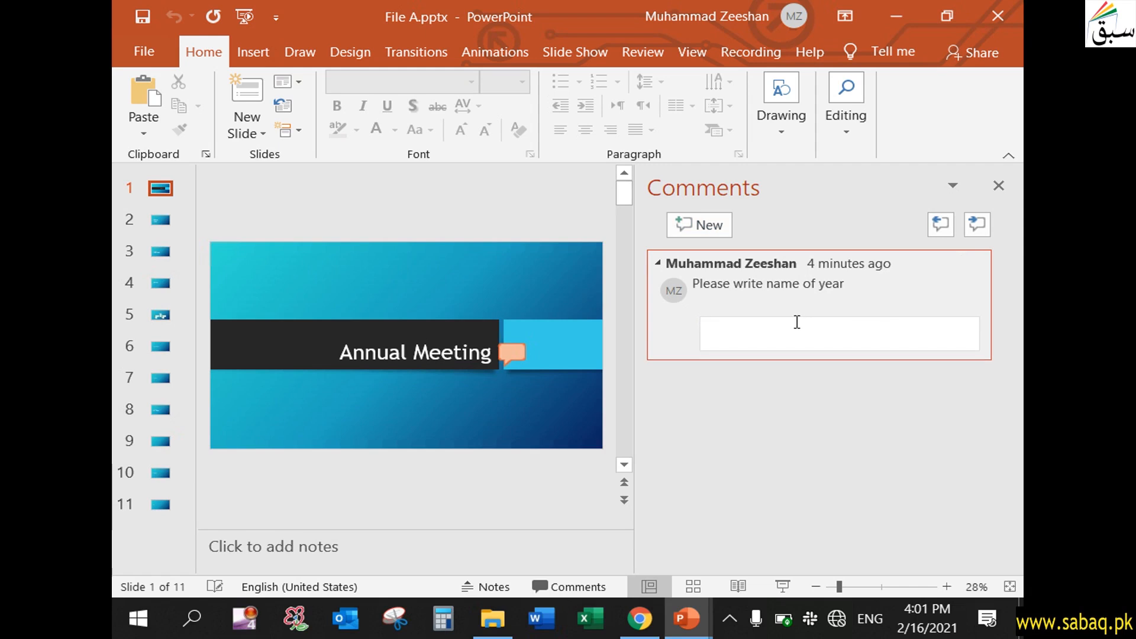
text(Ok i ll write name of year)
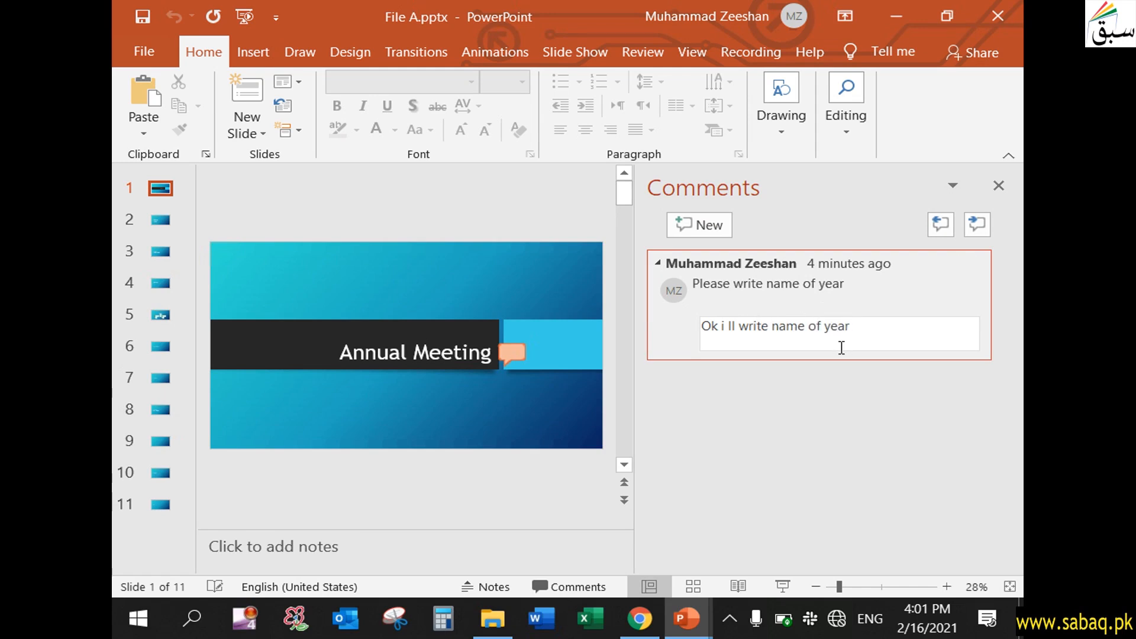
key(Return)
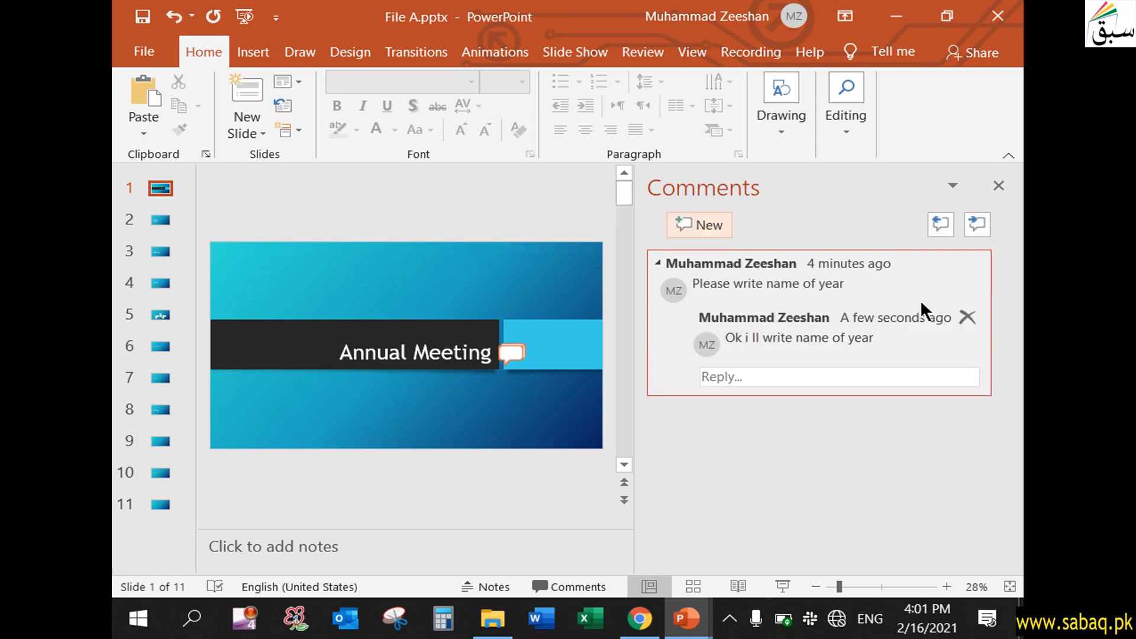
click(998, 185)
- Add the year 2020 to the end of the "Annual Meeting" title on slide 1
click(784, 371)
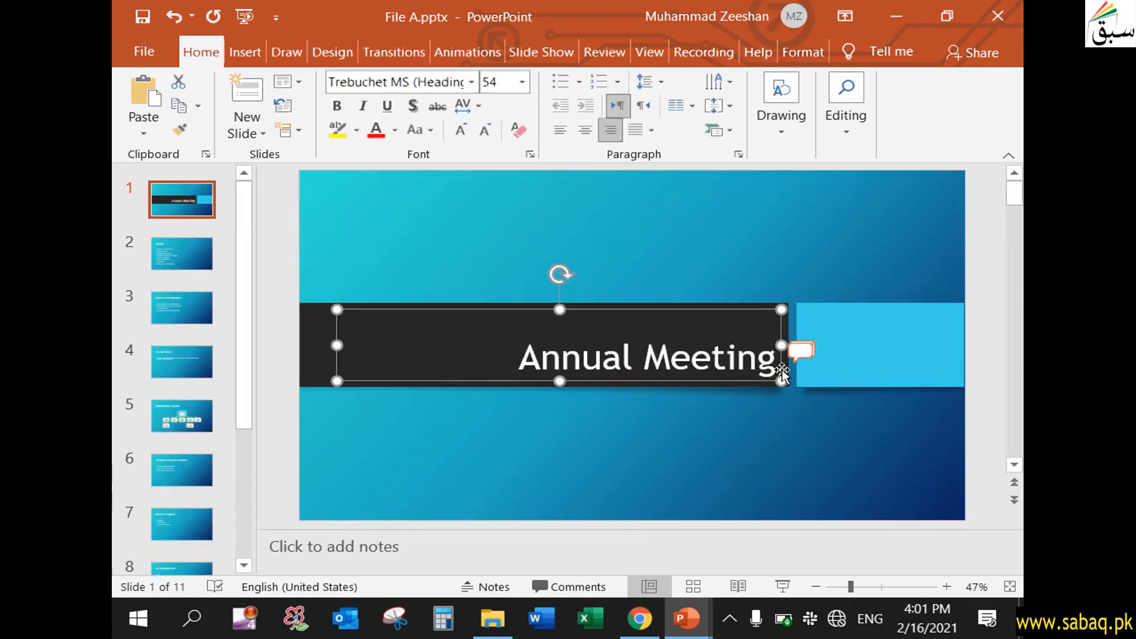
click(777, 355)
text(2020)
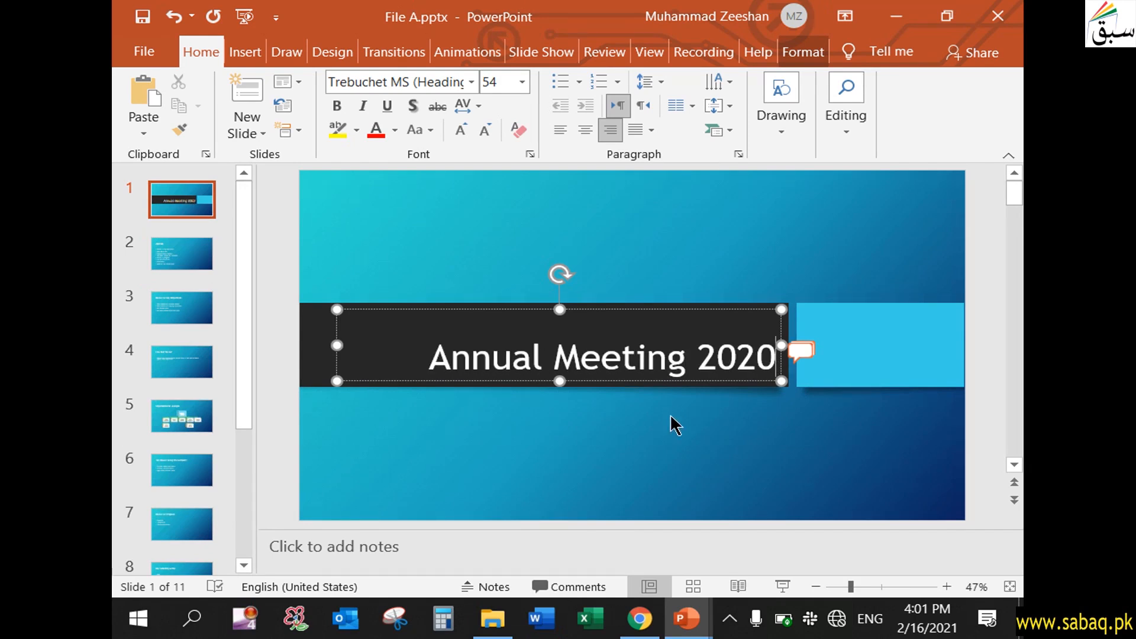
click(721, 434)
- Review the year comment beside the slide 1 title, delete it with its reply, and close the comments list
click(810, 350)
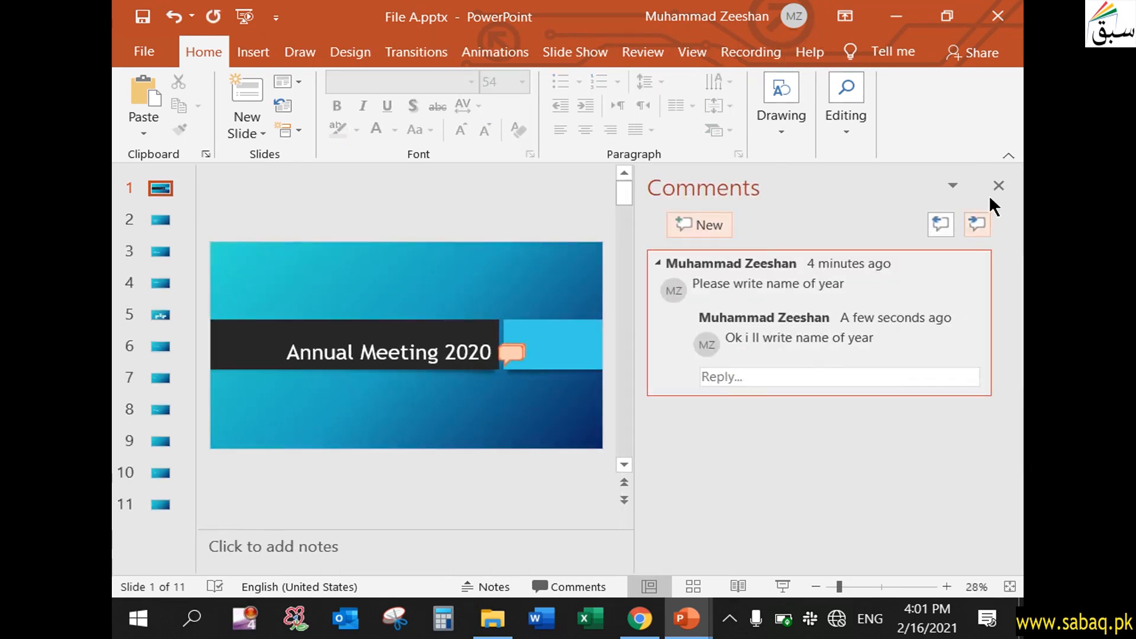
click(1006, 181)
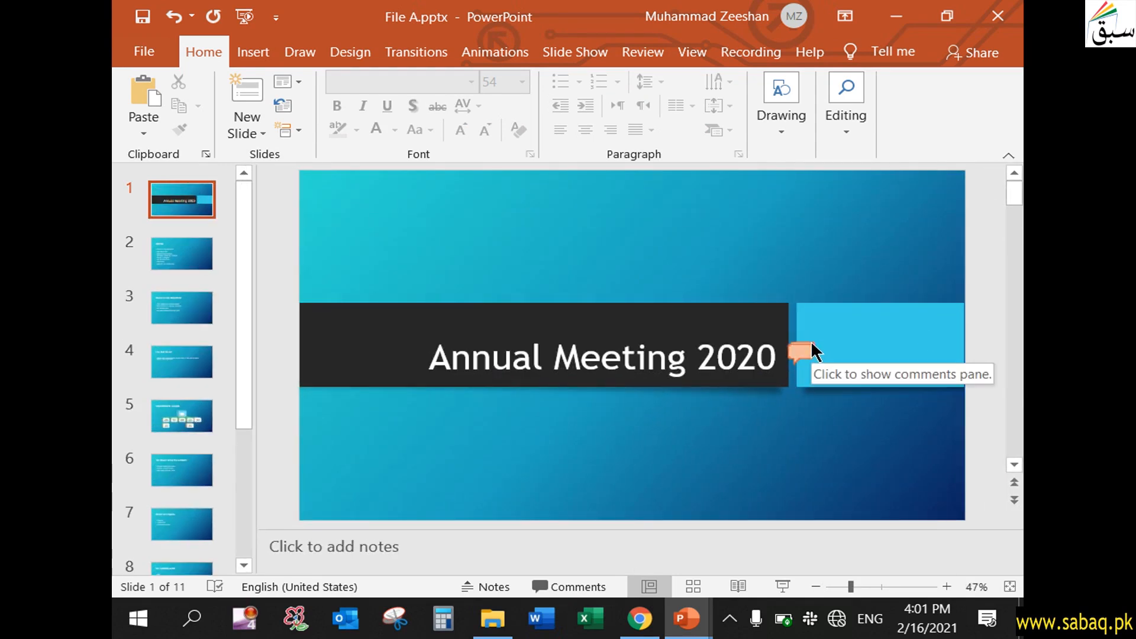
click(660, 53)
click(608, 123)
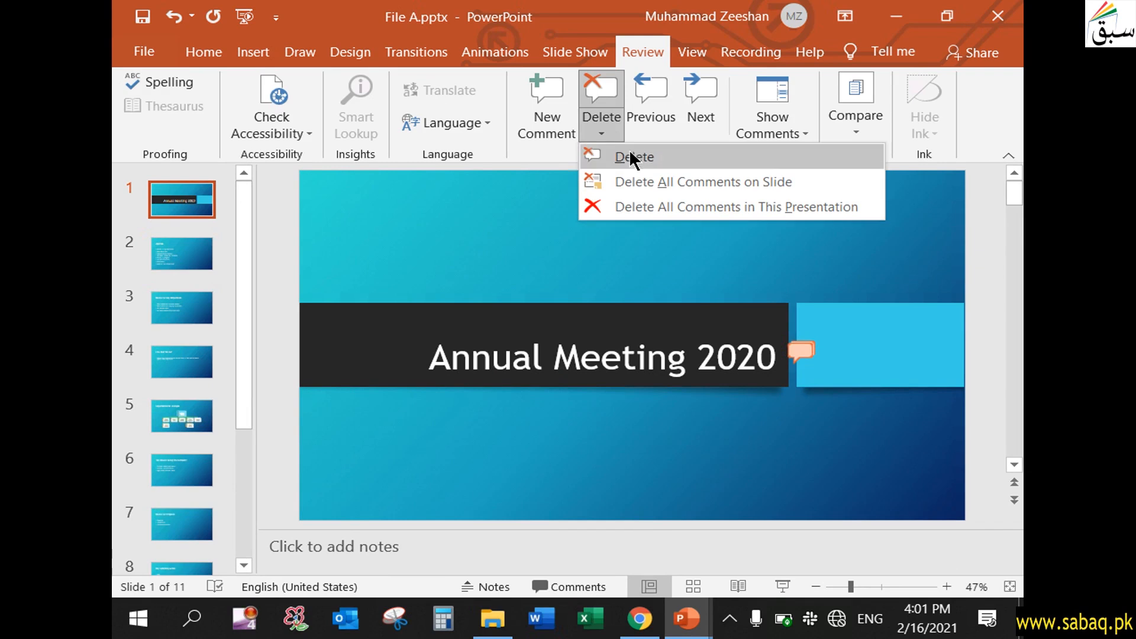
click(629, 155)
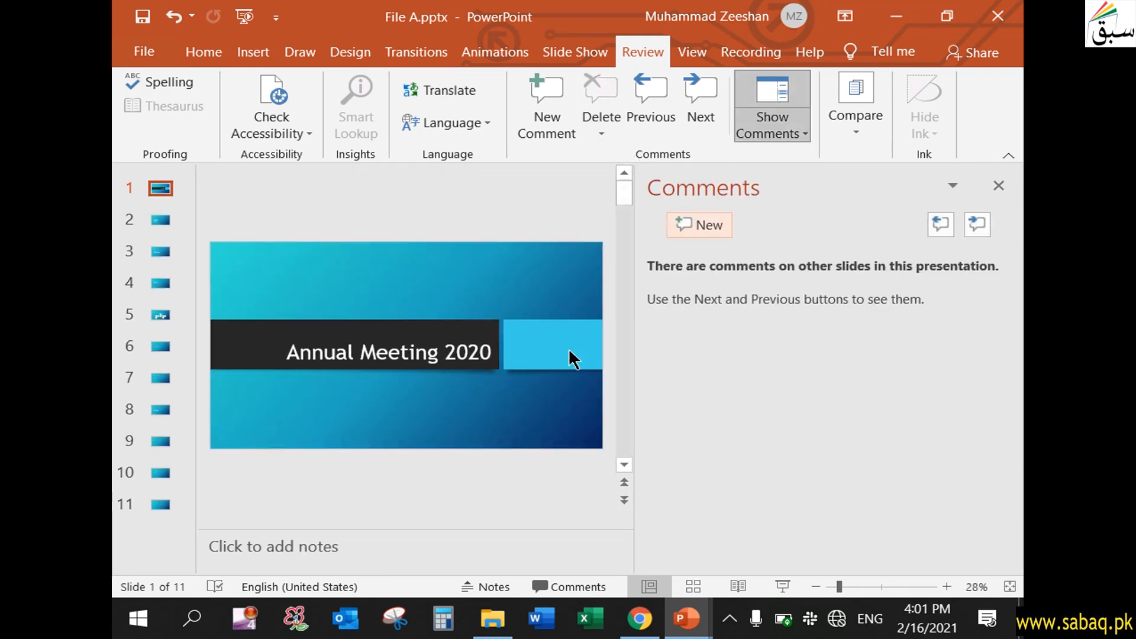
click(1001, 186)
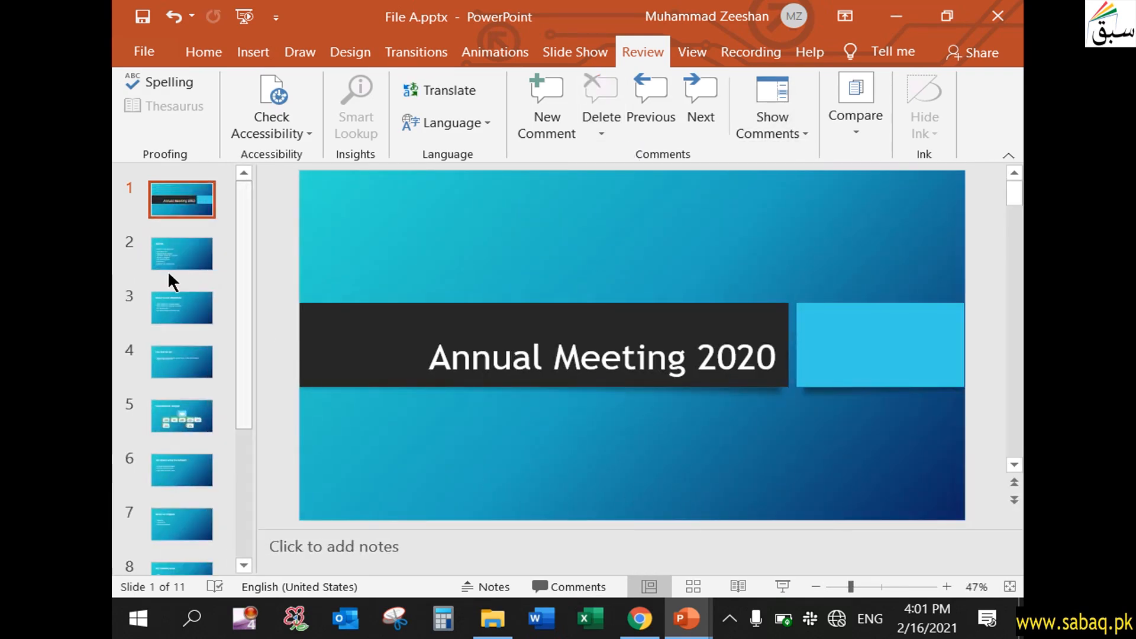
- Read the comments on slide 2 and make its "Agenda" title bold at font size 48
click(176, 255)
click(446, 244)
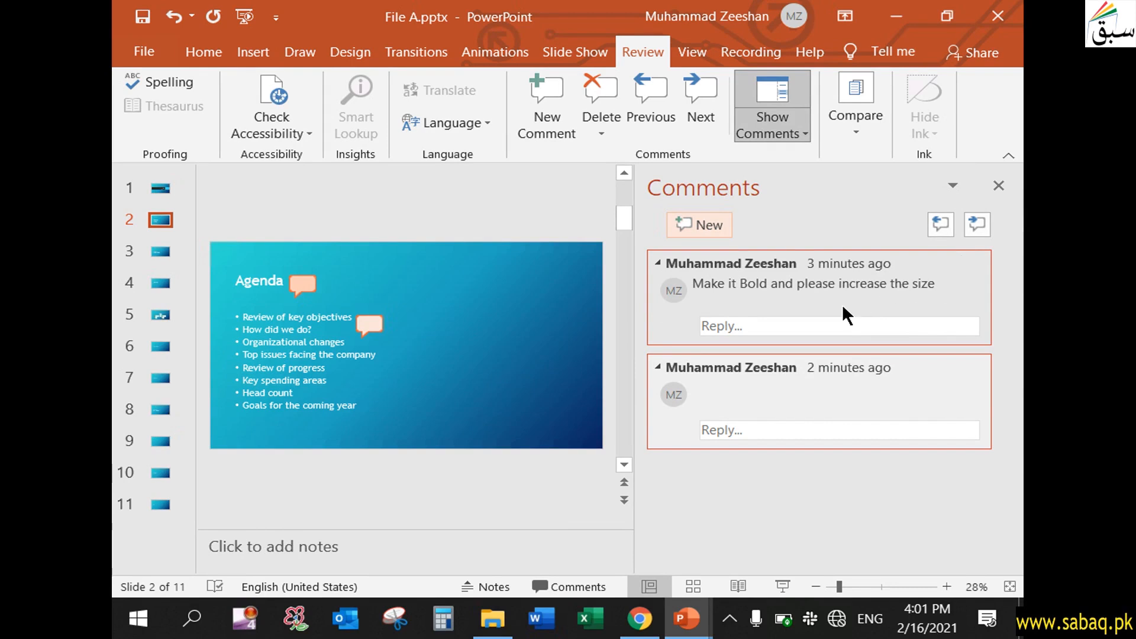
click(1000, 186)
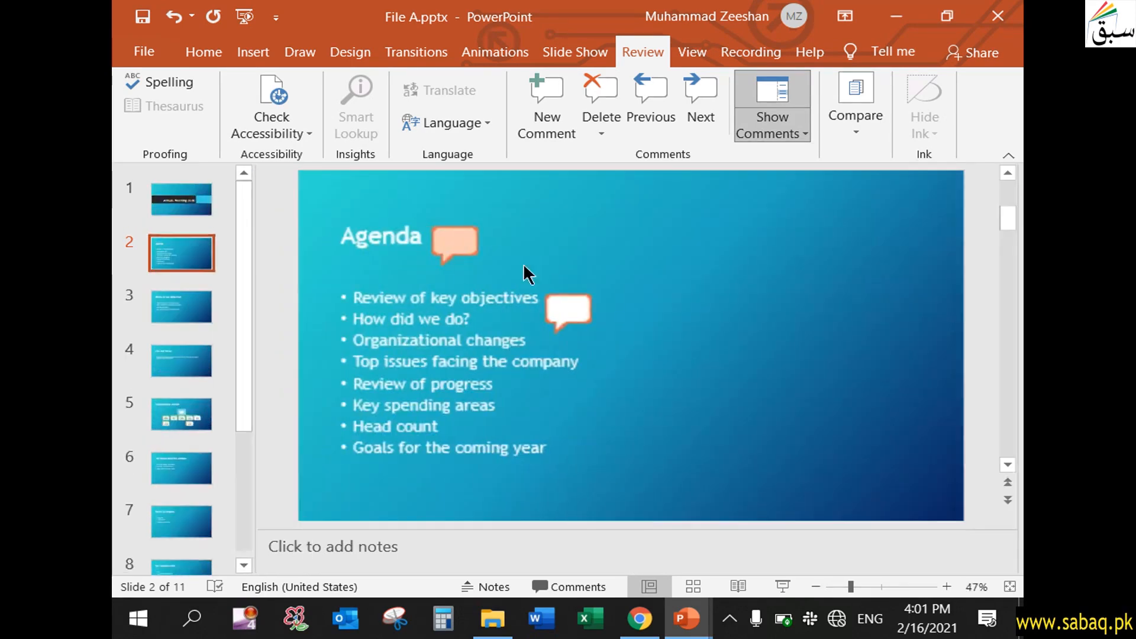
click(382, 237)
double_click(382, 237)
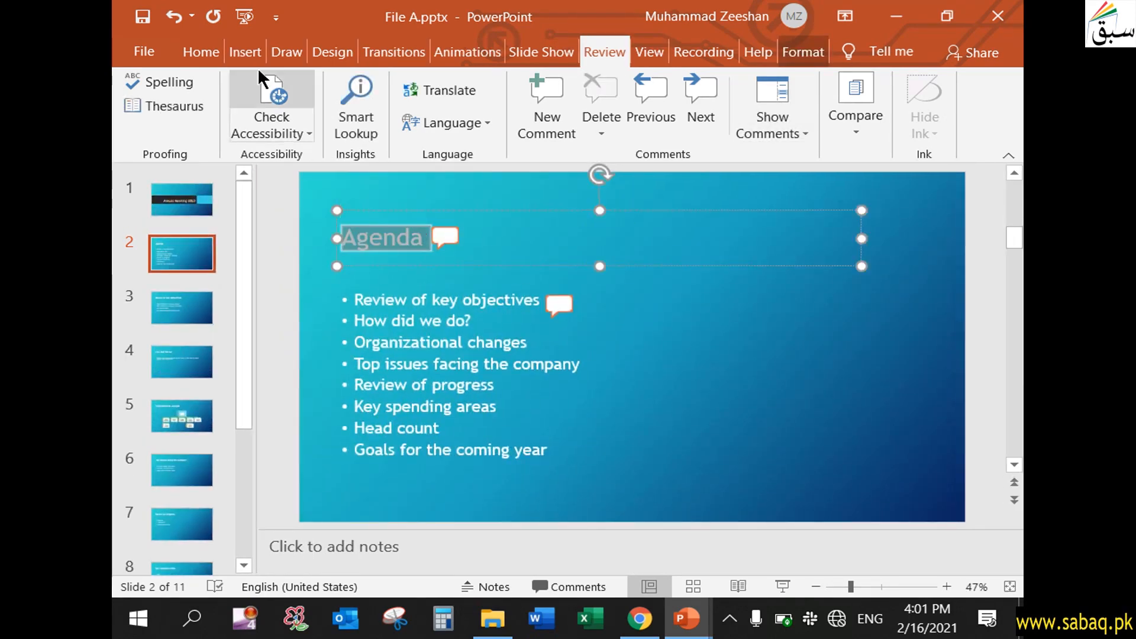
click(248, 49)
click(201, 50)
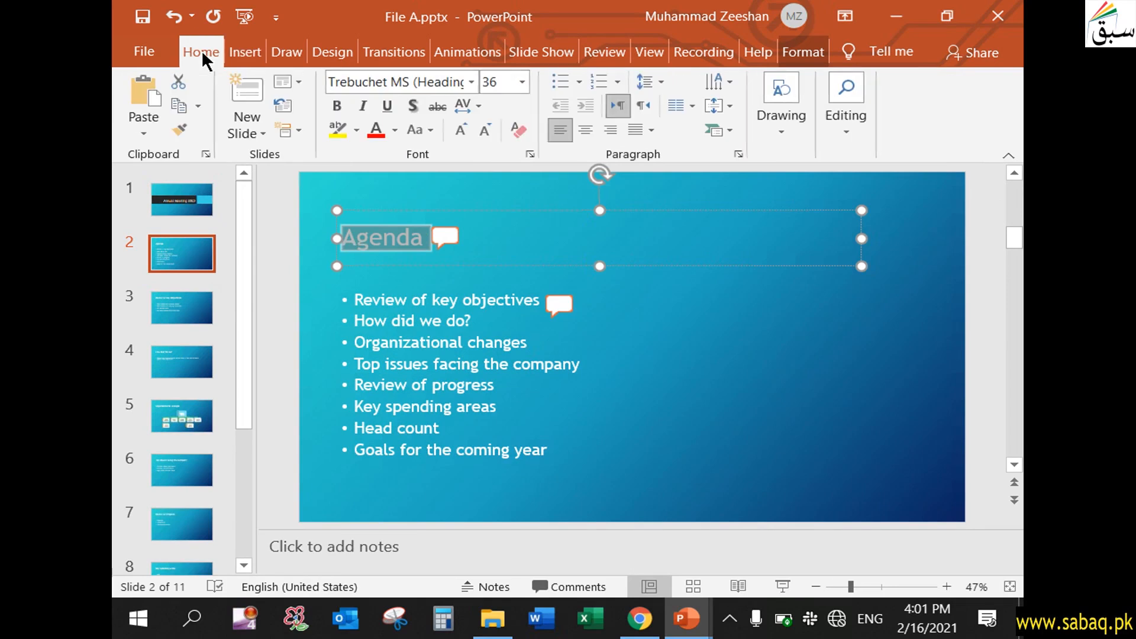
click(336, 106)
click(521, 81)
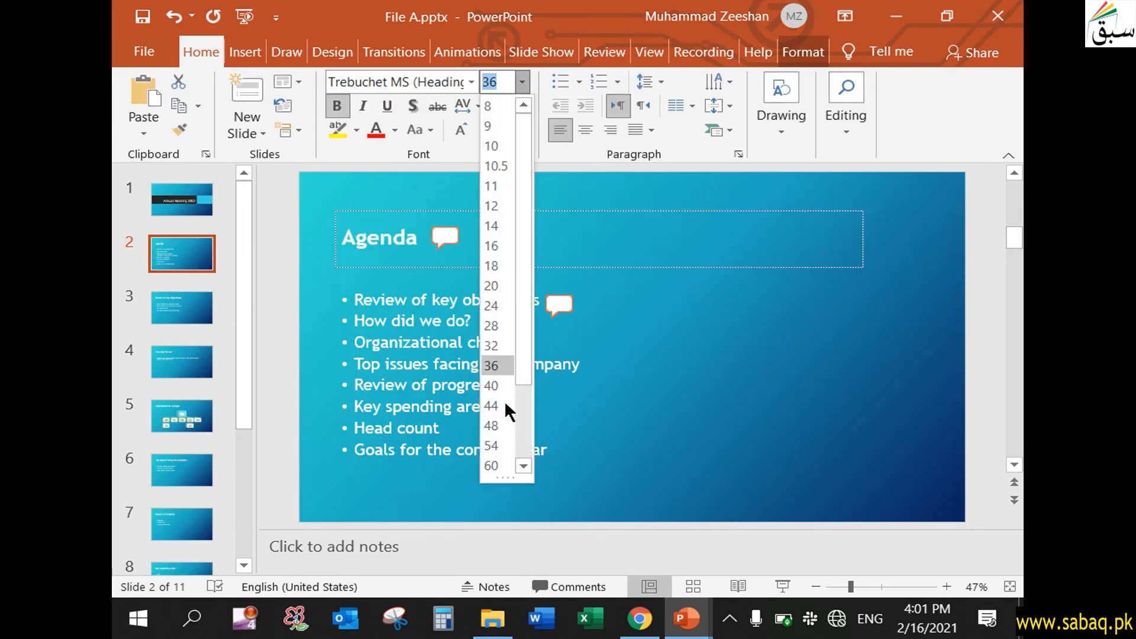
click(497, 419)
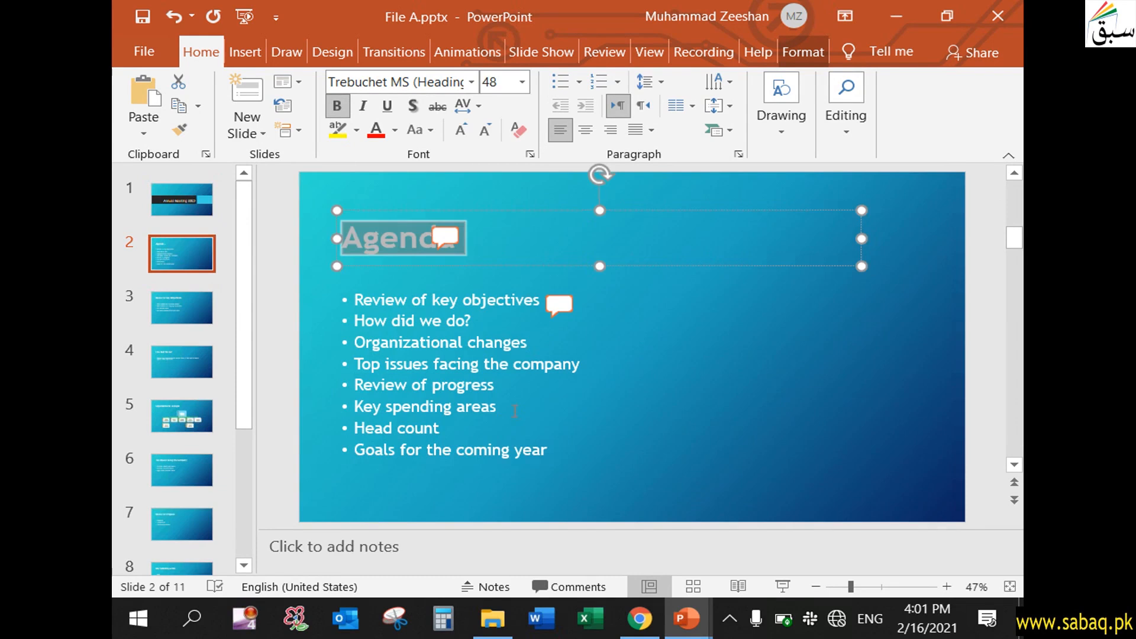
- Make the "Review of key objectives" bullet on slide 2 bold and set its font size to 40
click(514, 410)
click(559, 304)
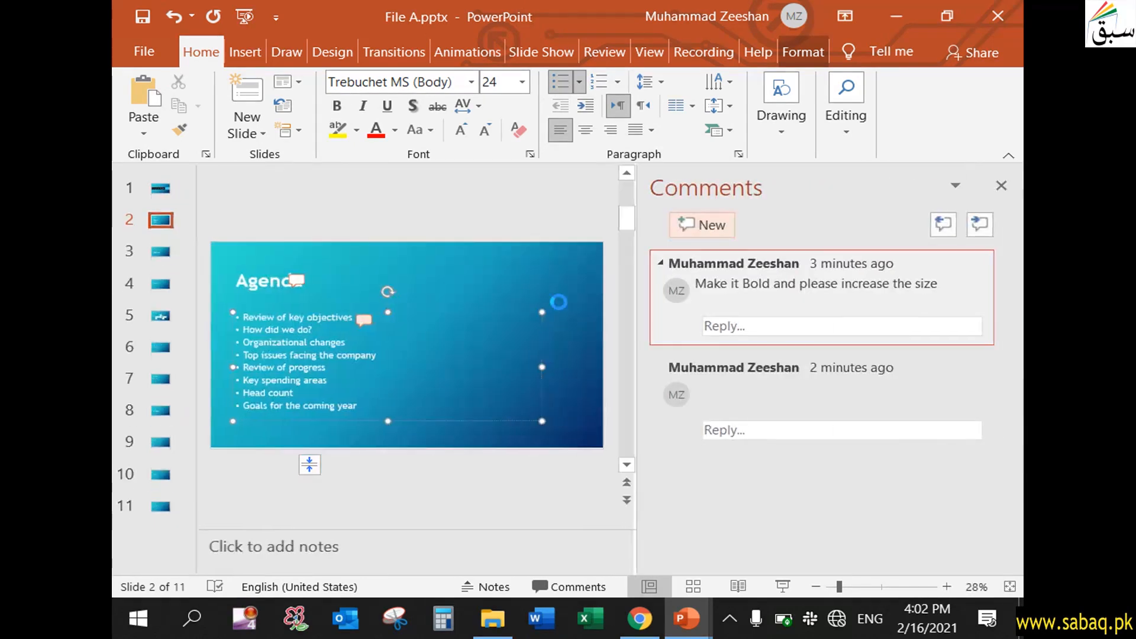
click(357, 320)
drag(357, 320, 223, 319)
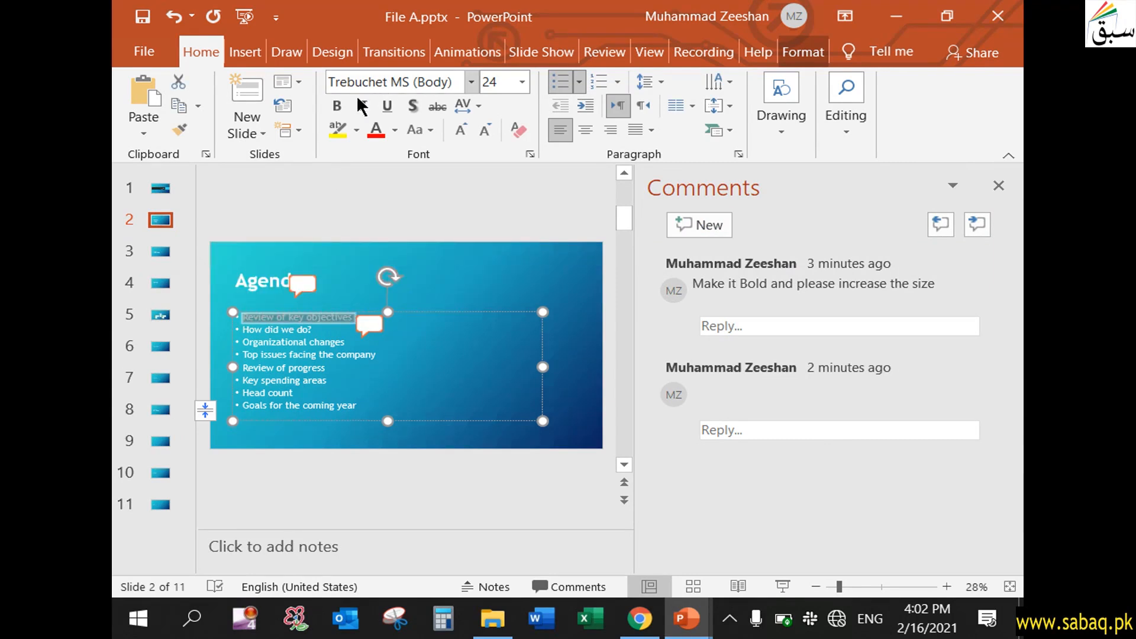
click(337, 105)
click(522, 82)
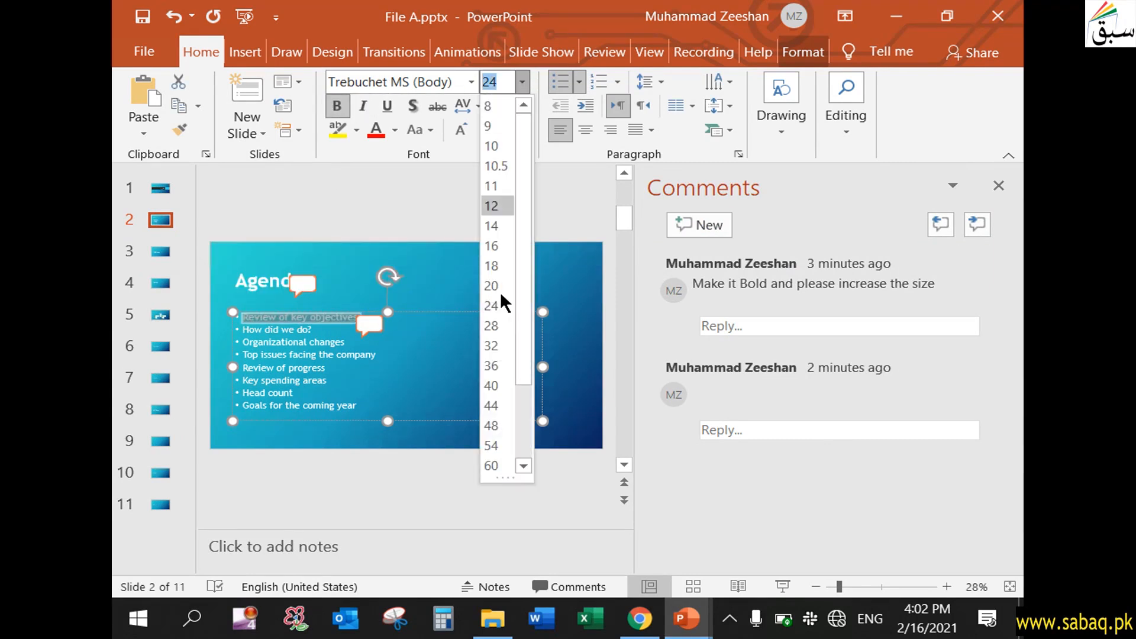
click(495, 390)
click(489, 447)
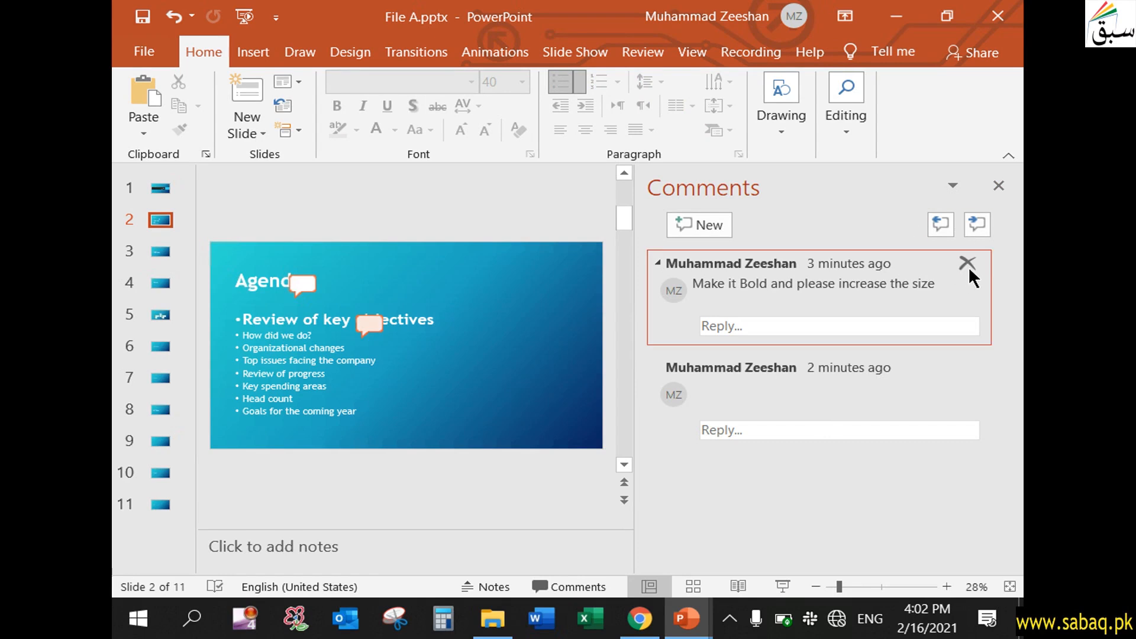
- Delete both comments on slide 2 and close the comments list
click(970, 258)
click(970, 258)
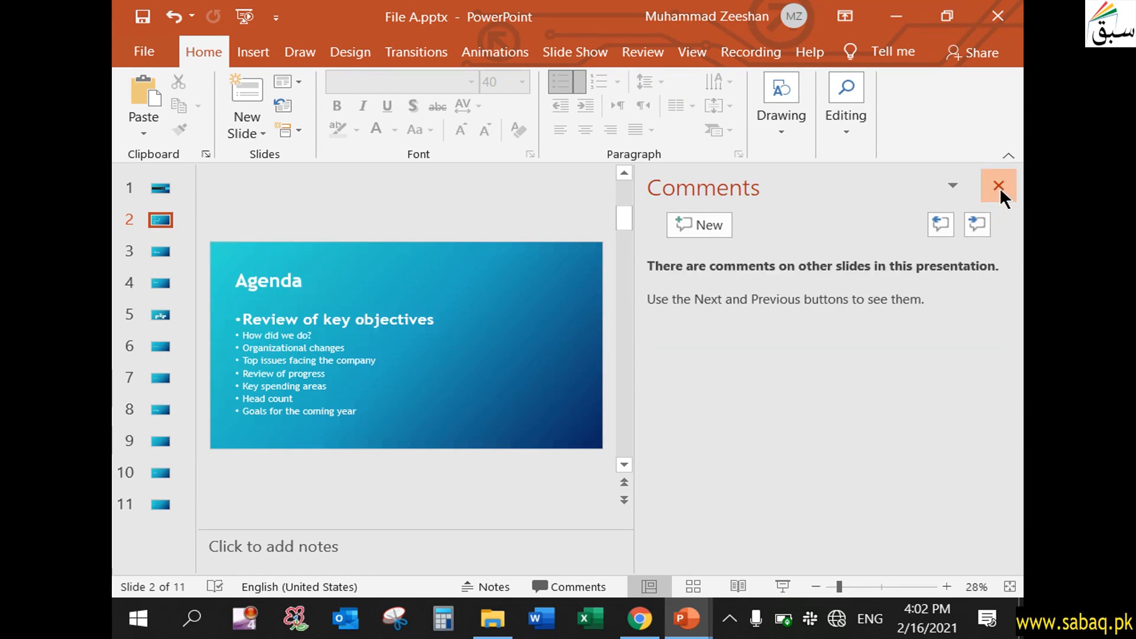
click(999, 186)
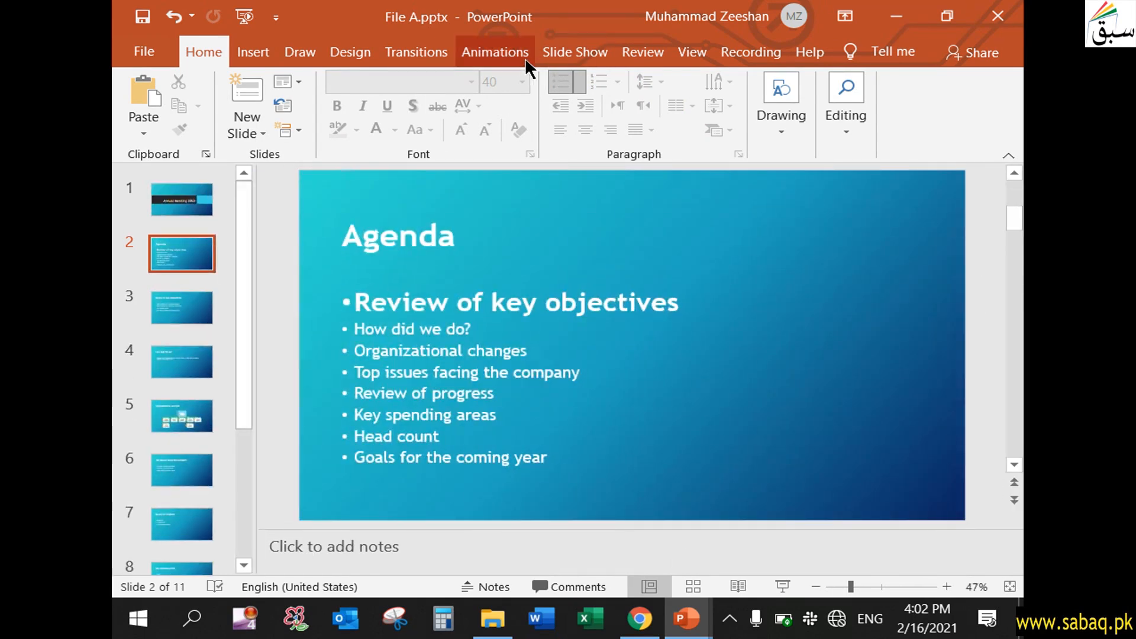
- Examine the options for showing comments and markup, leaving them as they are
click(654, 51)
click(779, 123)
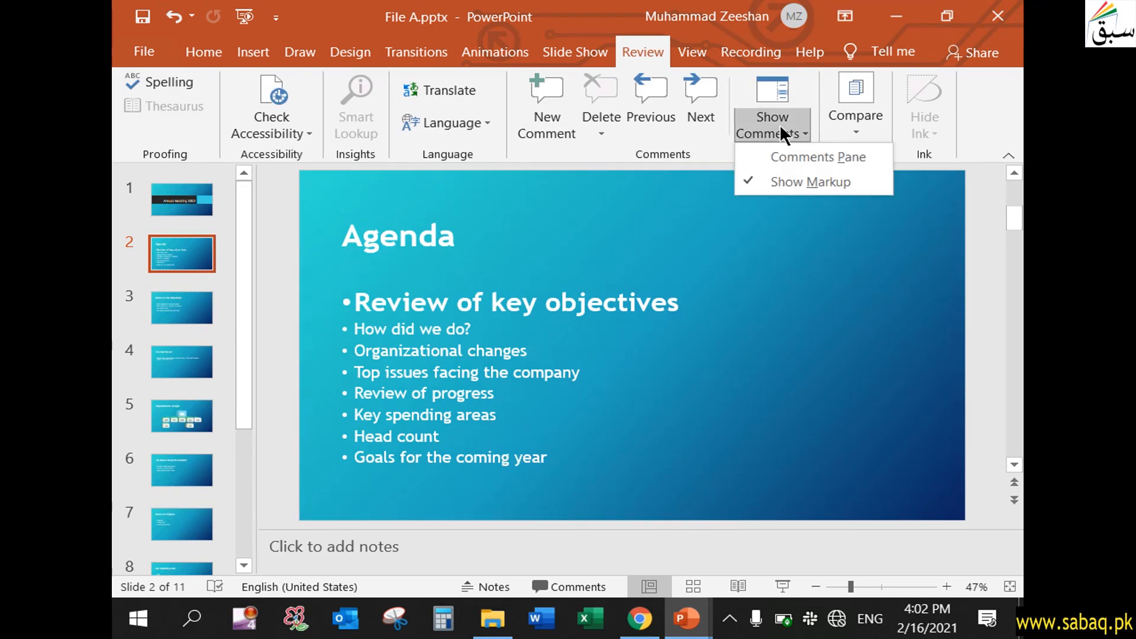
click(166, 306)
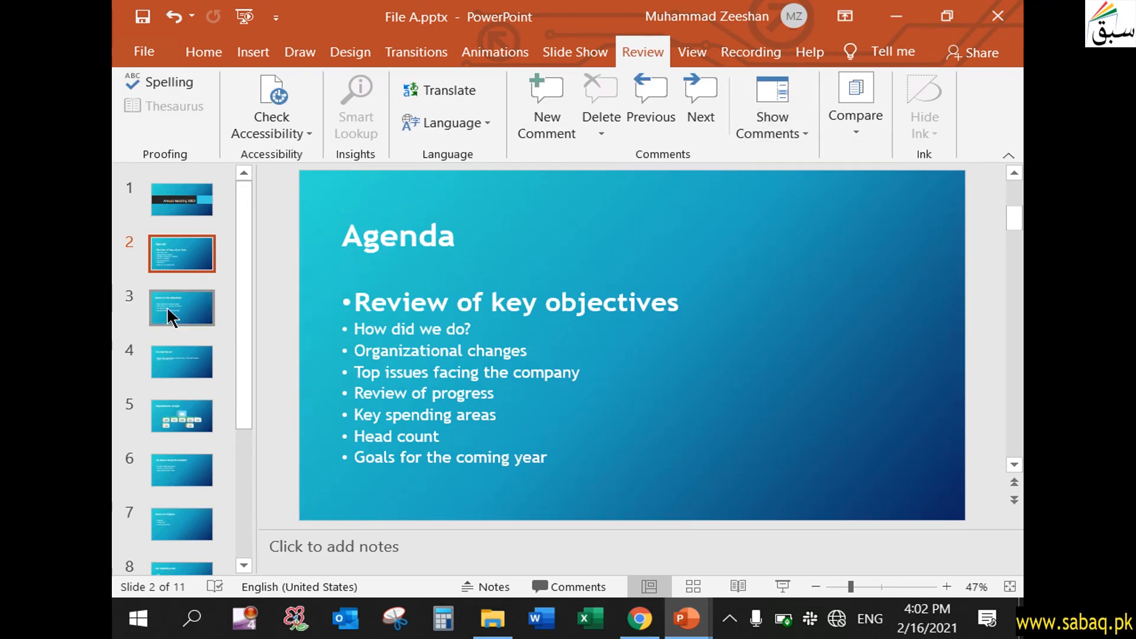